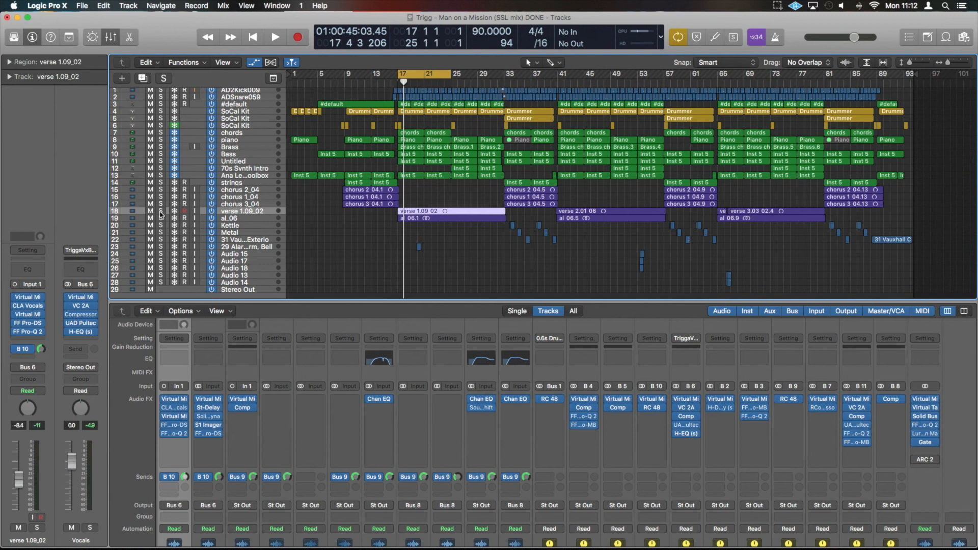
Step: Play the cycled verse section of the full mix from bar 17
{"action": "key", "text": "space"}
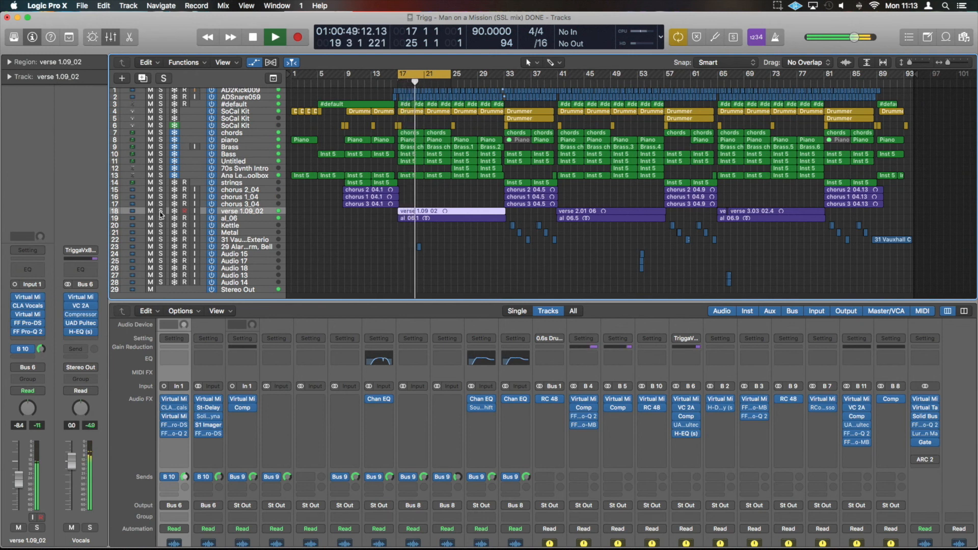
{"action": "key", "text": "space"}
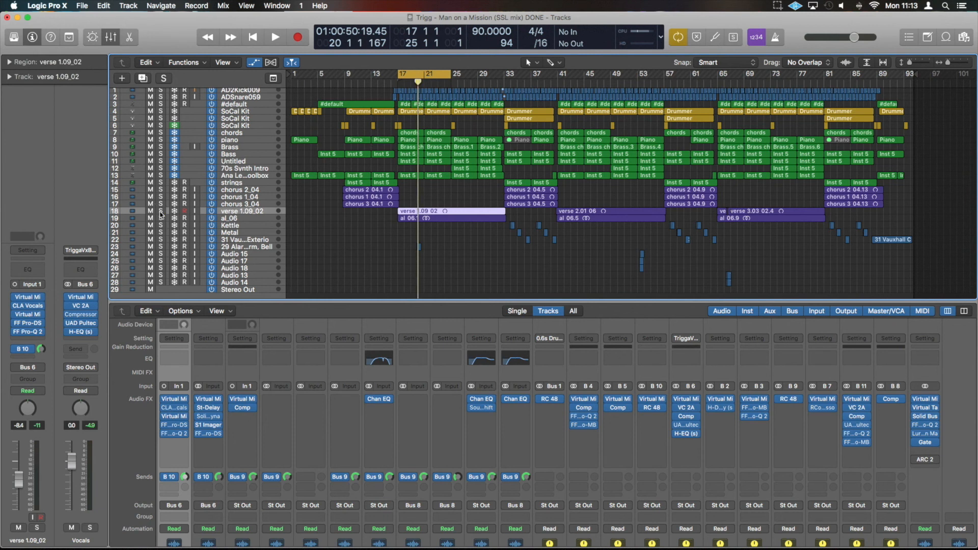
Step: Solo the verse 1.09_02 track, enlarge the track rows to show its waveform, and listen to the vocal alone
{"action": "left_click", "coordinate": [161, 211]}
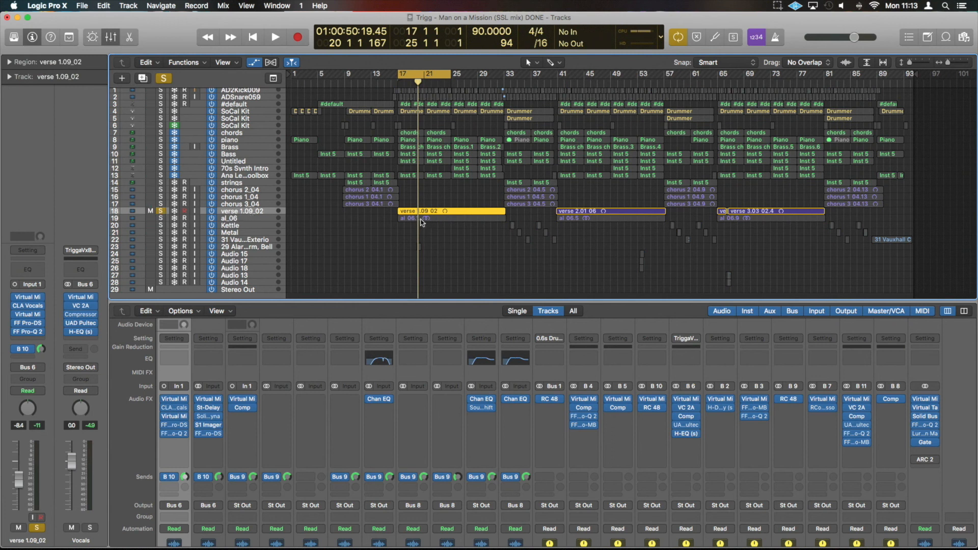
{"action": "key", "text": "super+Down"}
{"action": "key", "text": "super+Down"}
{"action": "key", "text": "super+Down"}
{"action": "key", "text": "super+Down"}
{"action": "key", "text": "super+Down"}
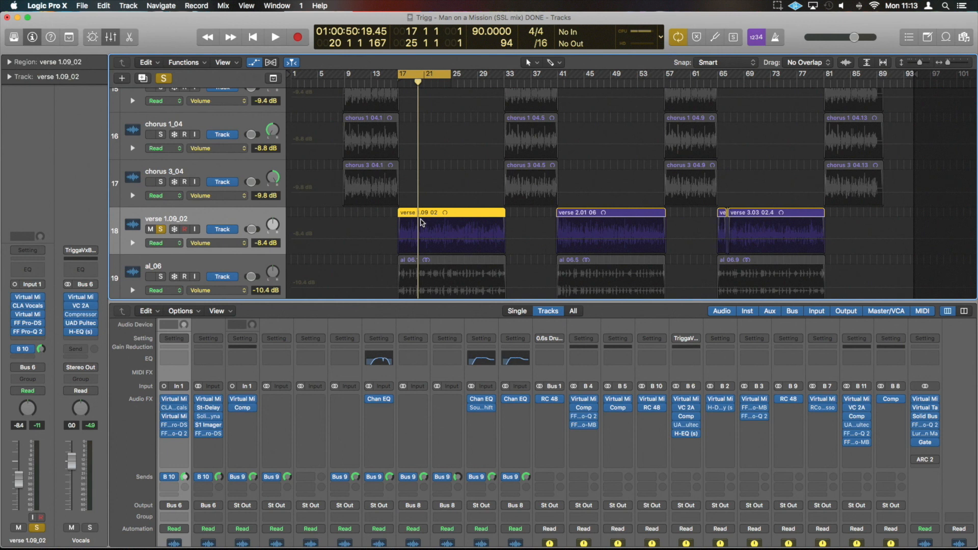
{"action": "key", "text": "super+Up"}
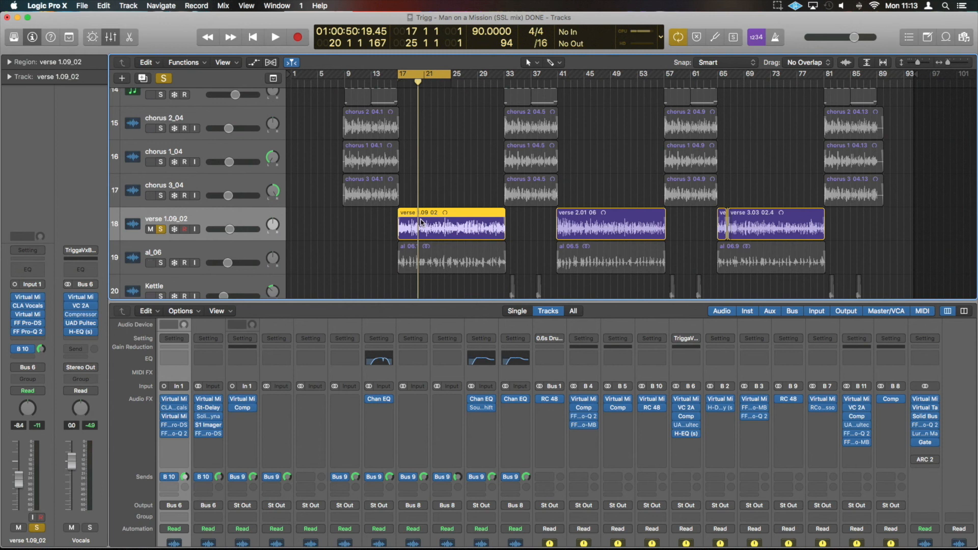
{"action": "scroll", "coordinate": [487, 180], "scroll_direction": "down", "scroll_amount": 10}
{"action": "scroll", "coordinate": [487, 179], "scroll_direction": "up", "scroll_amount": 10}
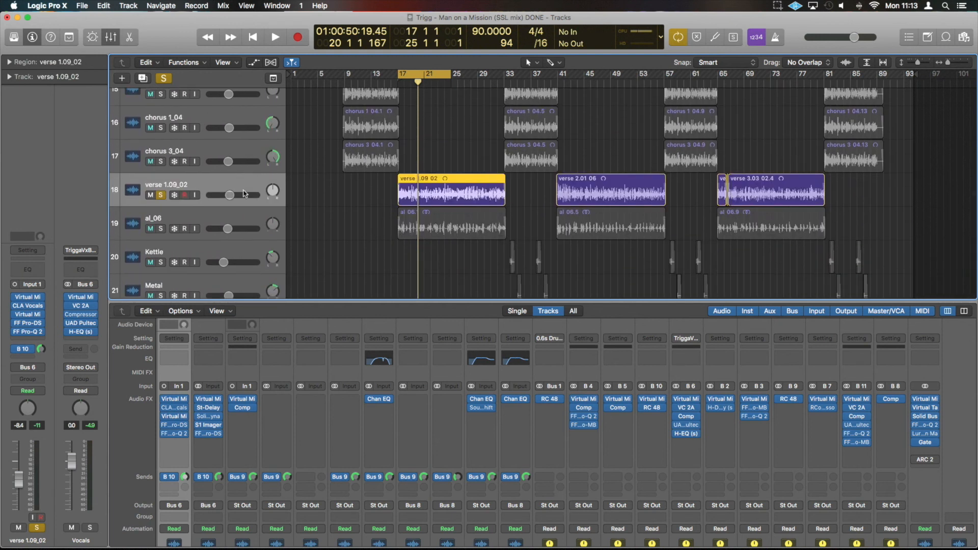
{"action": "key", "text": "space"}
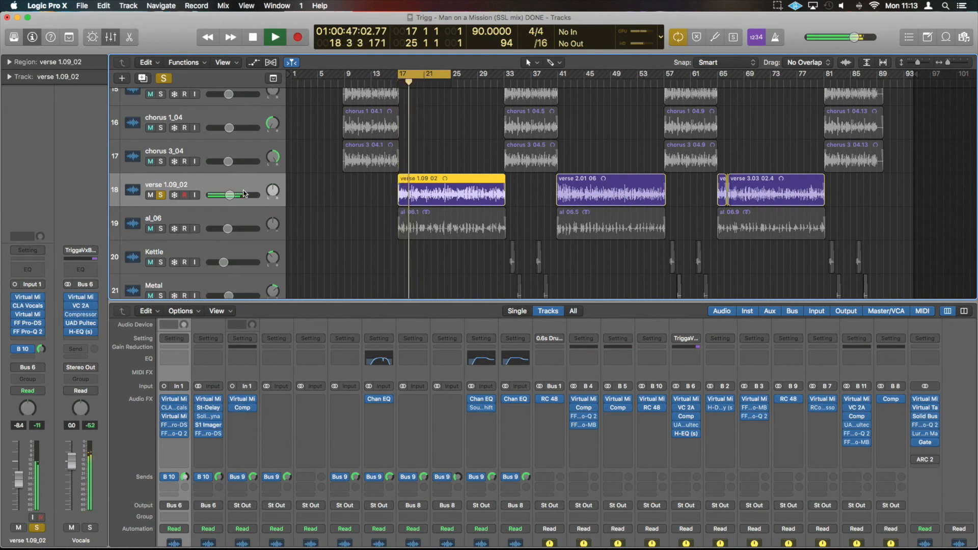
{"action": "key", "text": "space"}
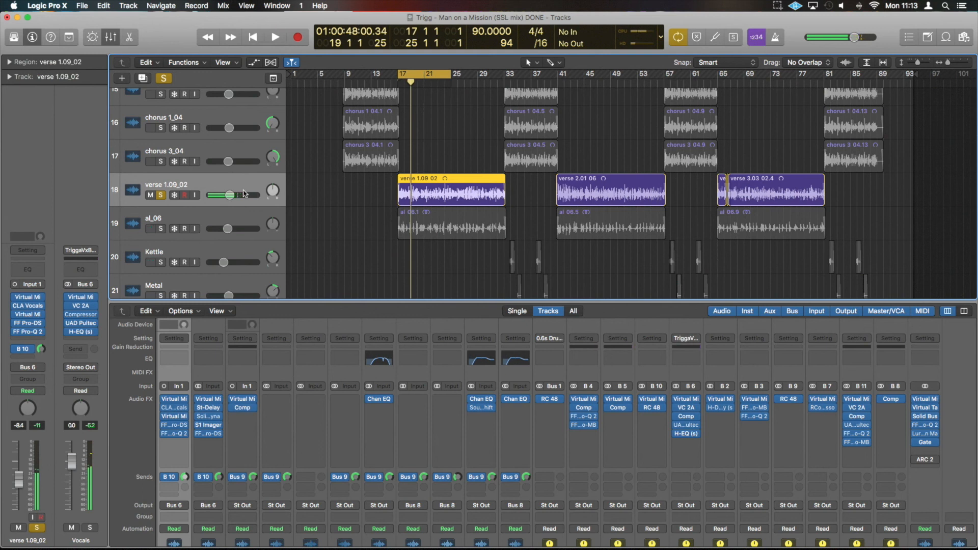
Step: Bypass all five existing insert plug-ins on the verse 1.09_02 channel, including CLA Vocals, FF Pro-DS and FF Pro-Q 2
{"action": "left_click", "coordinate": [16, 297]}
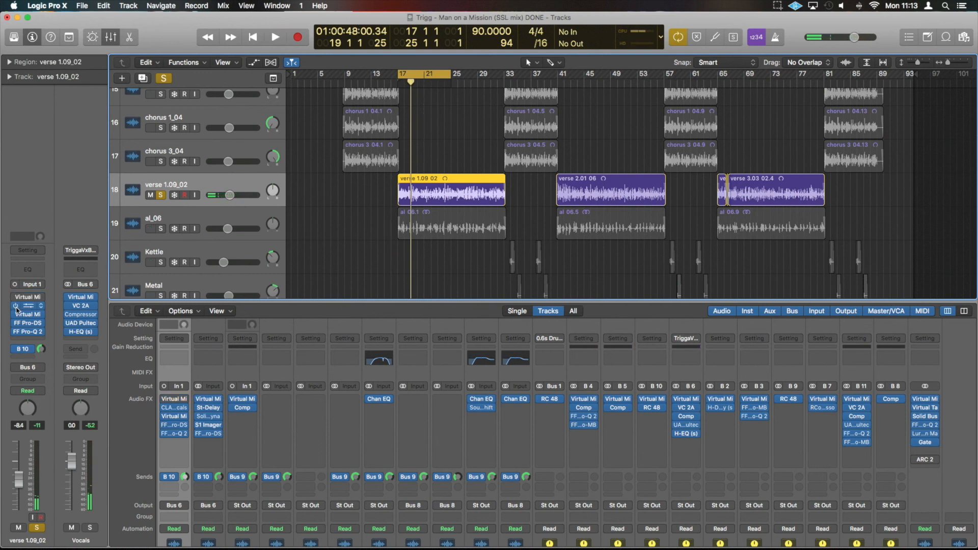
{"action": "left_click", "coordinate": [15, 305]}
{"action": "left_click", "coordinate": [16, 315]}
{"action": "left_click", "coordinate": [16, 323]}
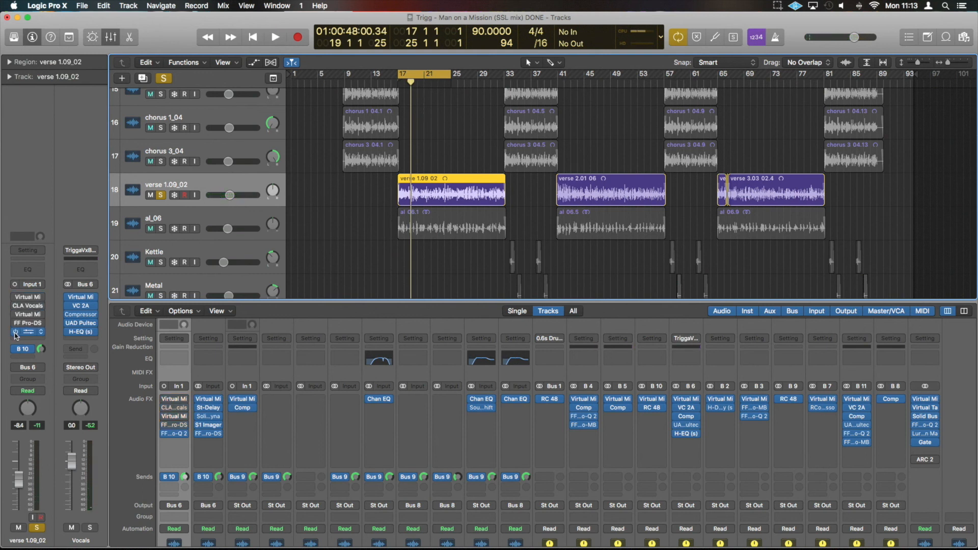
{"action": "left_click", "coordinate": [15, 332]}
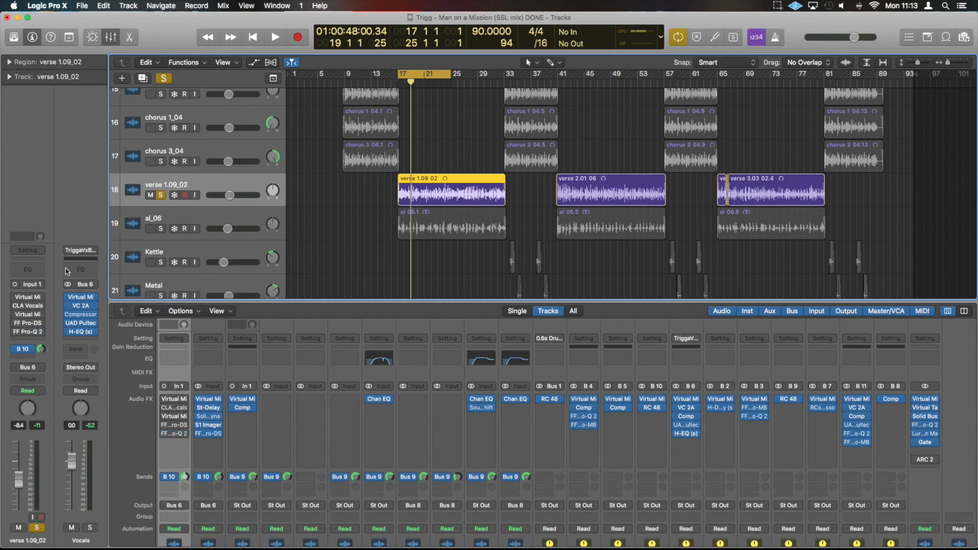
Step: Add a Channel EQ to the verse 1.09_02 channel and enlarge its window to 102%
{"action": "left_click", "coordinate": [34, 272]}
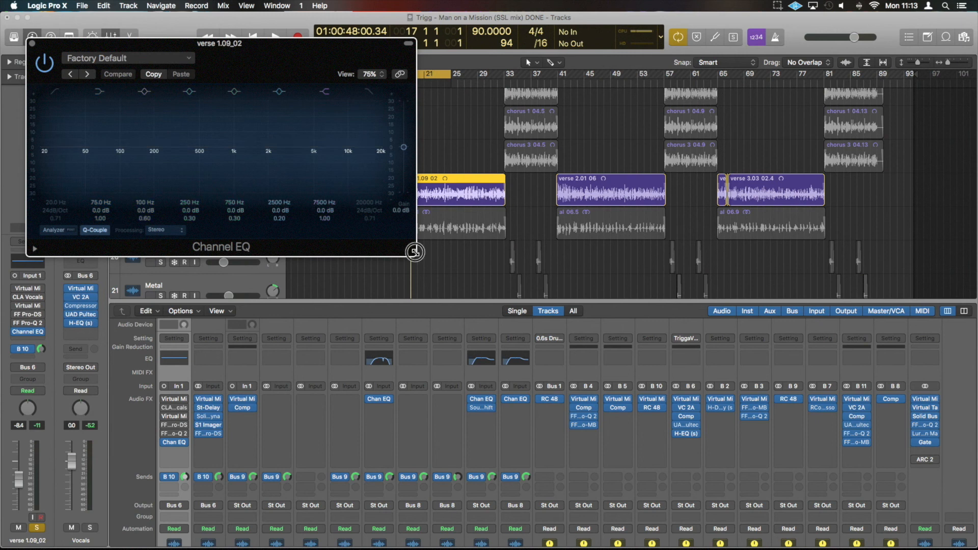
{"action": "left_click_drag", "start_coordinate": [419, 258], "coordinate": [557, 312]}
{"action": "left_click_drag", "start_coordinate": [218, 47], "coordinate": [487, 86]}
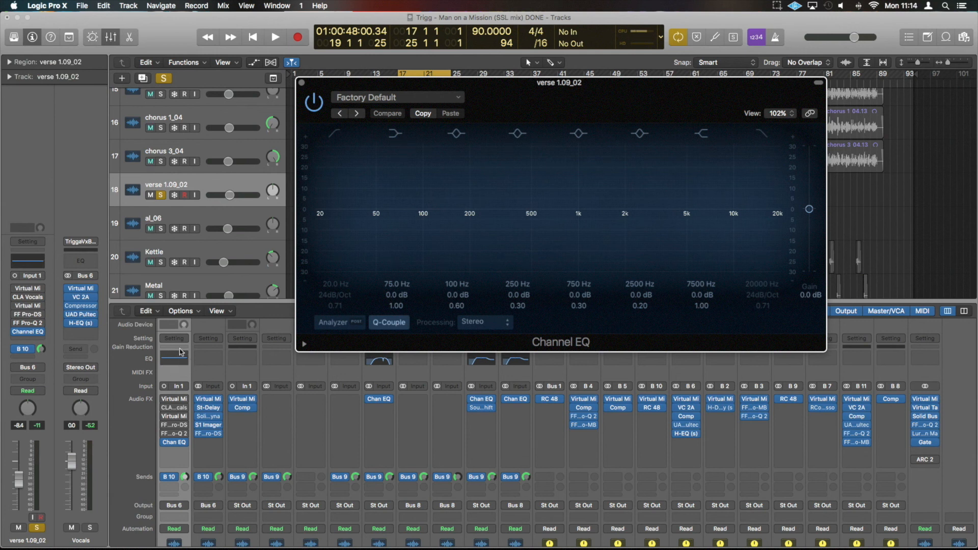
{"action": "left_click", "coordinate": [45, 335]}
{"action": "mouse_move", "coordinate": [47, 361]}
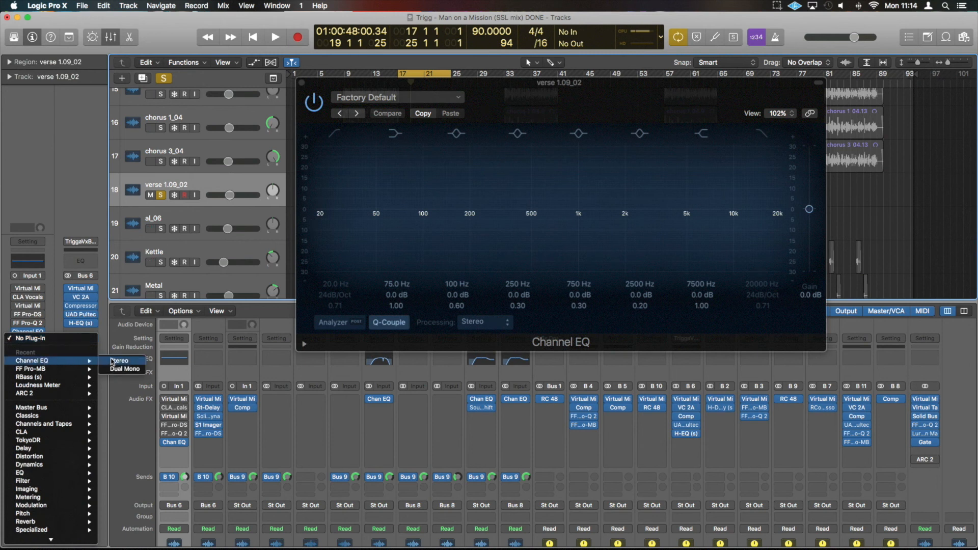
{"action": "left_click", "coordinate": [107, 314]}
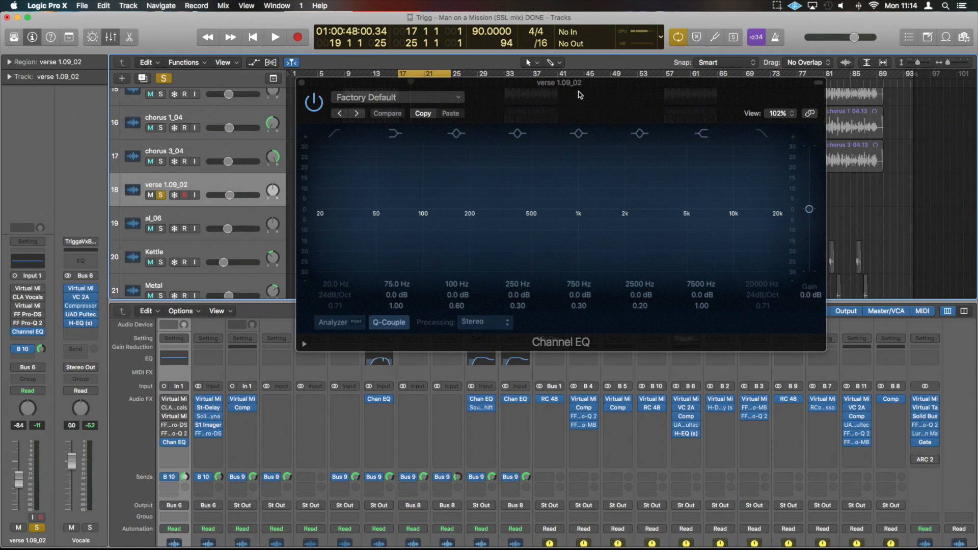
Step: Enlarge the Channel EQ window to 160% and enable its high-cut and low-cut filters
{"action": "left_click_drag", "start_coordinate": [601, 87], "coordinate": [388, 51]}
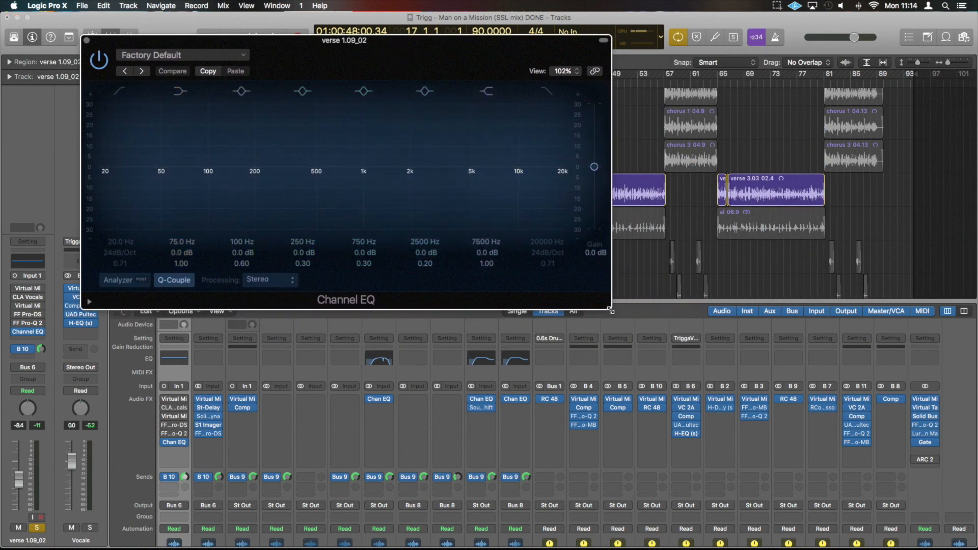
{"action": "left_click_drag", "start_coordinate": [696, 402], "coordinate": [913, 548]}
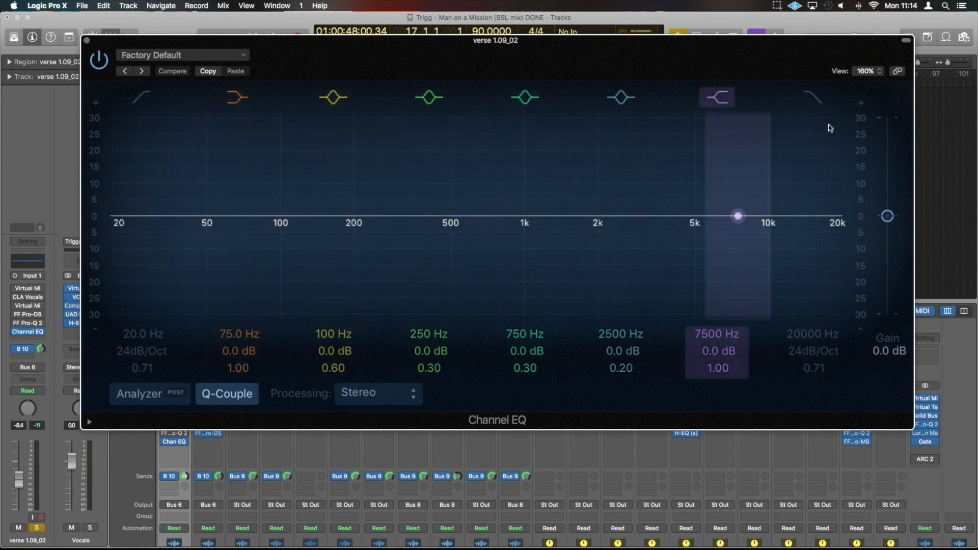
{"action": "left_click", "coordinate": [812, 106]}
{"action": "left_click", "coordinate": [141, 97]}
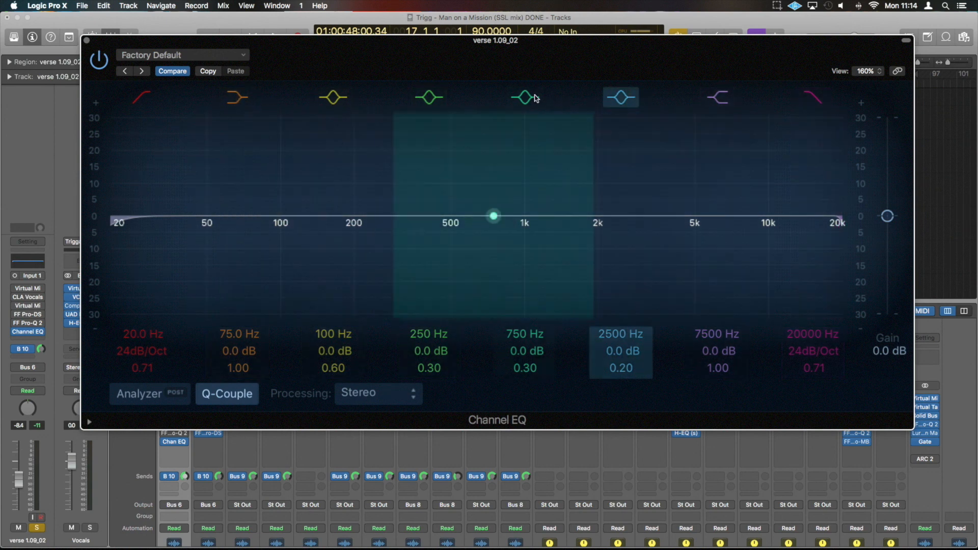
{"action": "left_click", "coordinate": [327, 99]}
{"action": "left_click", "coordinate": [327, 98]}
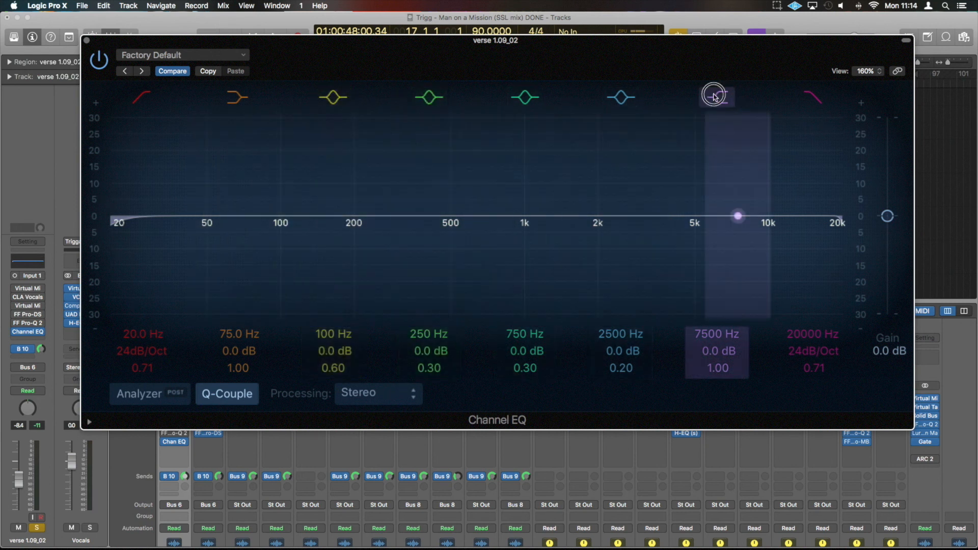
{"action": "left_click", "coordinate": [813, 96]}
{"action": "left_click", "coordinate": [813, 96]}
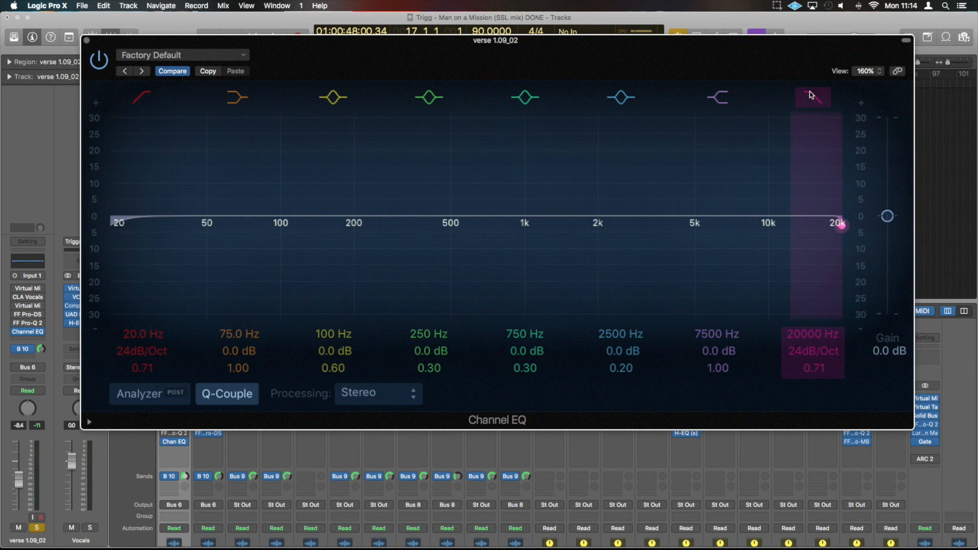
{"action": "left_click", "coordinate": [236, 399]}
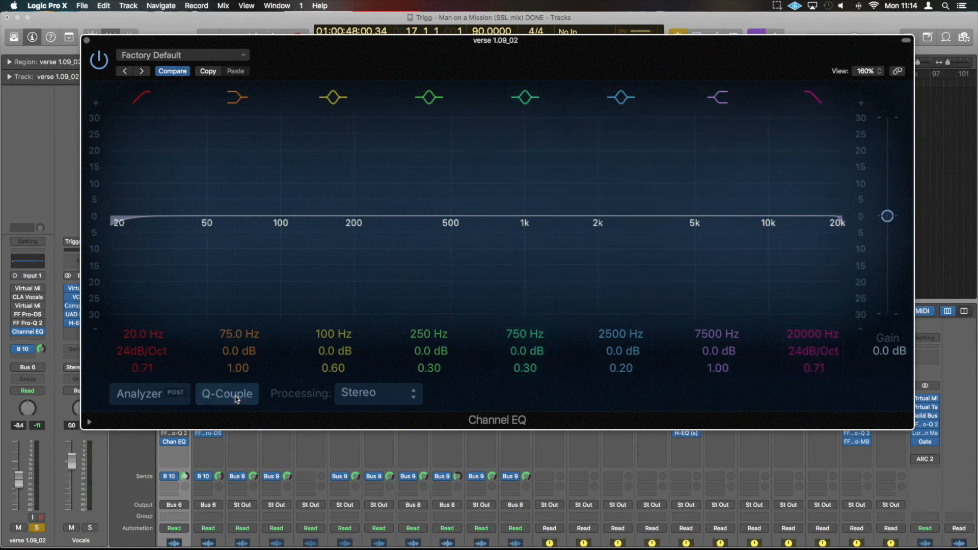
{"action": "left_click", "coordinate": [237, 399]}
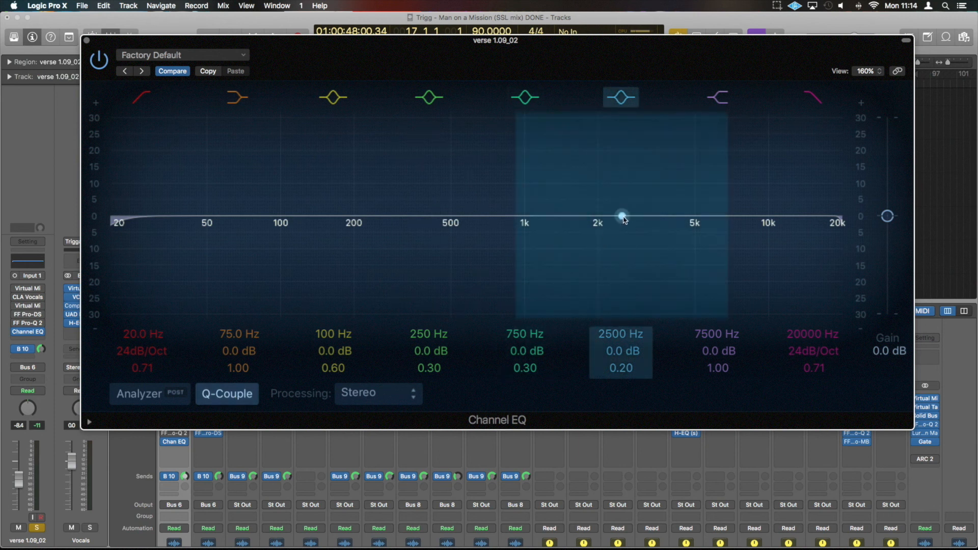
Step: Reshape the 2500 Hz bell band into a cut of about 24 dB at 2950 Hz with a Q of 0.83
{"action": "left_click_drag", "start_coordinate": [625, 219], "coordinate": [630, 270]}
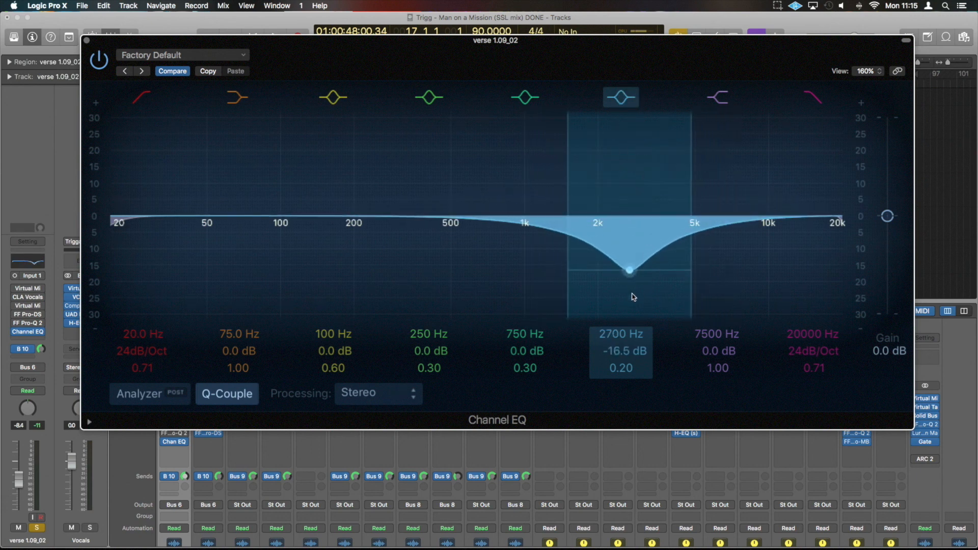
{"action": "left_click_drag", "start_coordinate": [620, 372], "coordinate": [620, 347]}
{"action": "left_click_drag", "start_coordinate": [631, 272], "coordinate": [640, 174]}
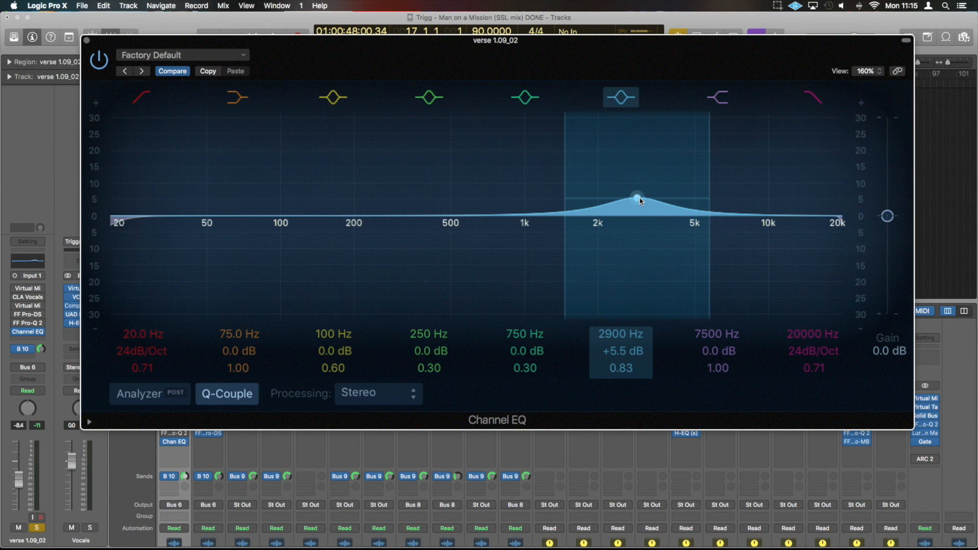
{"action": "left_click_drag", "start_coordinate": [637, 201], "coordinate": [638, 308]}
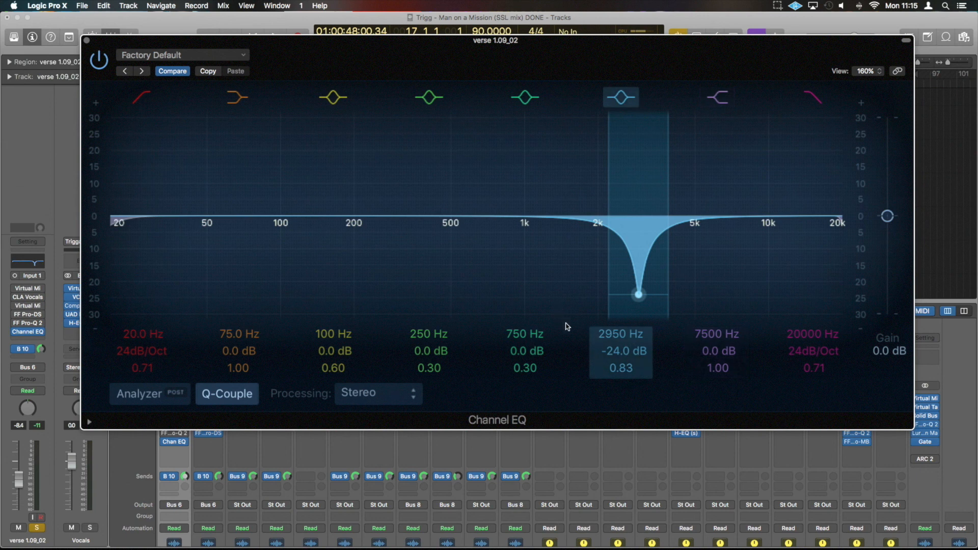
Step: Reset the gain of the 2950 Hz bell band to 0 dB and set its Q to 0.30
{"action": "double_click", "coordinate": [620, 351]}
{"action": "type", "text": "0"}
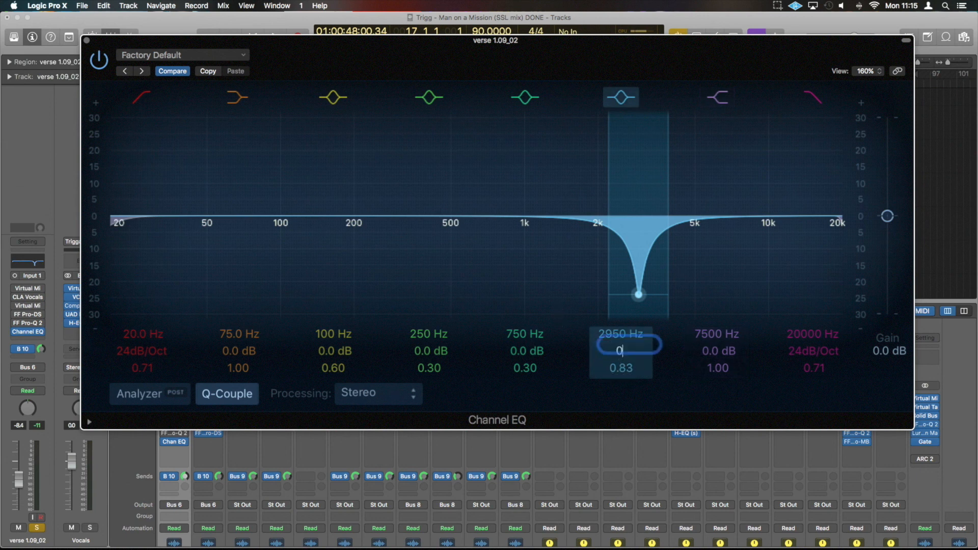
{"action": "key", "text": "Return"}
{"action": "double_click", "coordinate": [621, 368]}
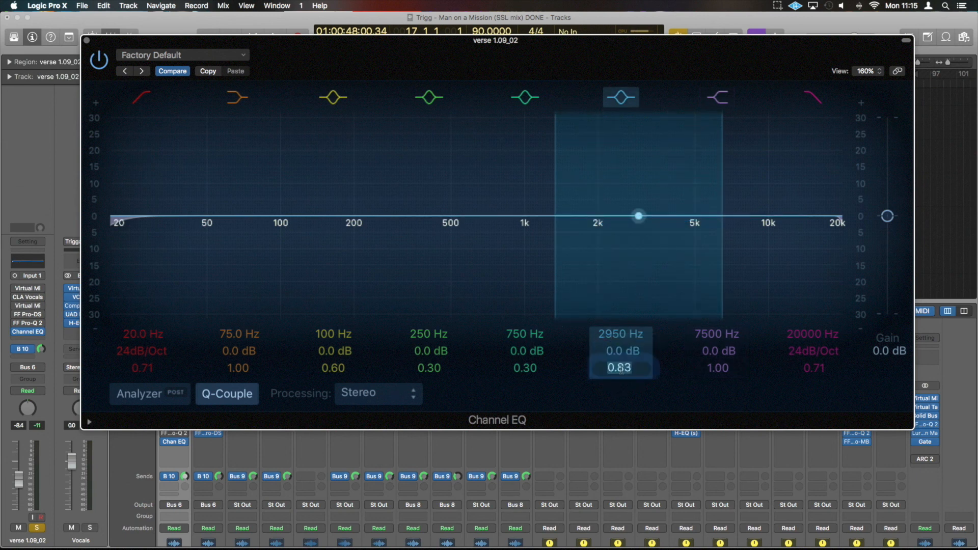
{"action": "type", "text": "0.30"}
{"action": "key", "text": "Return"}
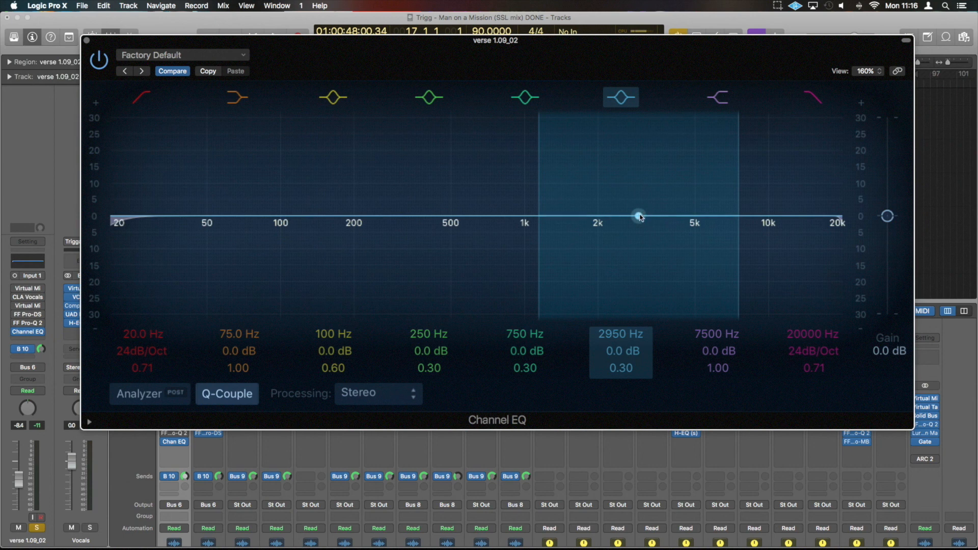
Step: Narrow the 2950 Hz bell band to a Q of 2.30 and move it to about 4050 Hz with a 10 dB boost
{"action": "left_click_drag", "start_coordinate": [638, 216], "coordinate": [640, 188]}
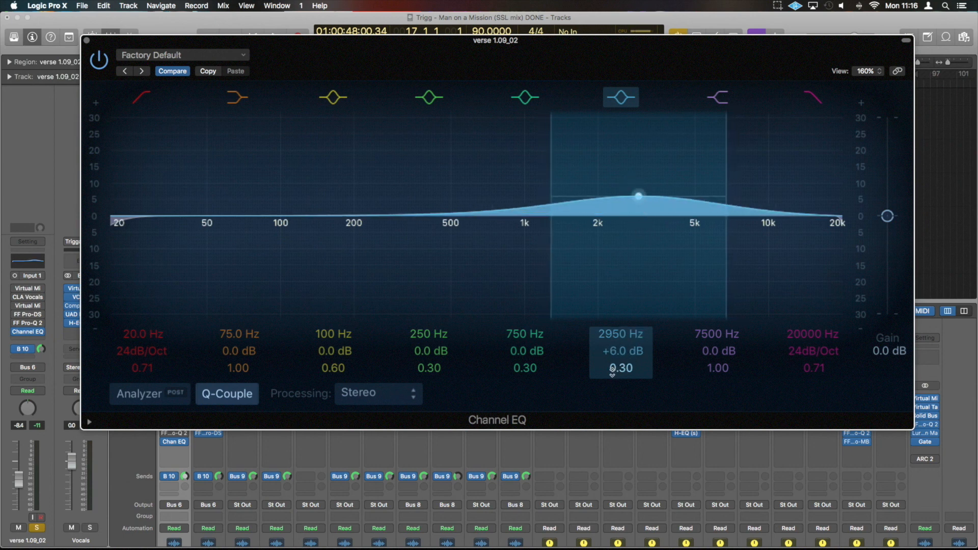
{"action": "mouse_move", "coordinate": [612, 371]}
{"action": "left_mouse_down"}
{"action": "mouse_move", "coordinate": [612, 351]}
{"action": "mouse_move", "coordinate": [618, 366]}
{"action": "left_mouse_up"}
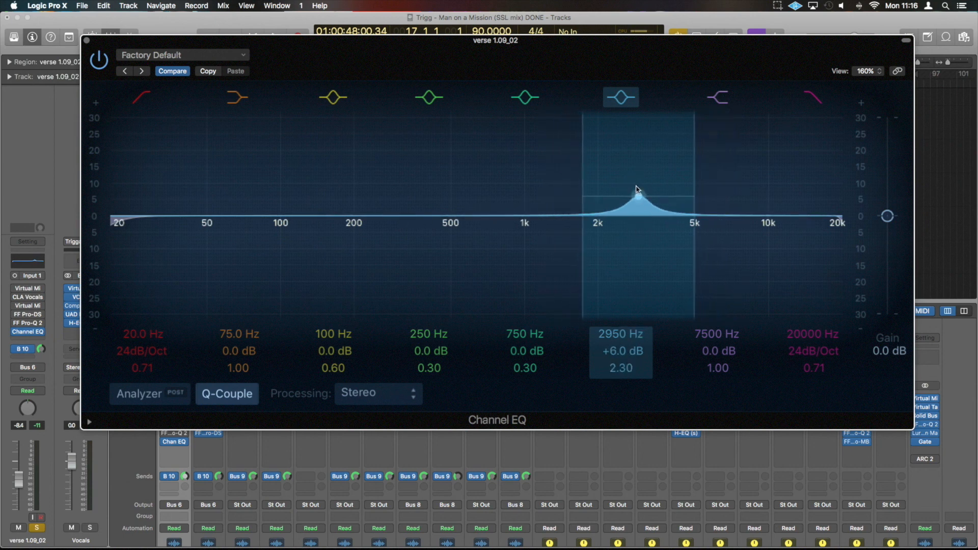
{"action": "left_click_drag", "start_coordinate": [642, 200], "coordinate": [649, 156]}
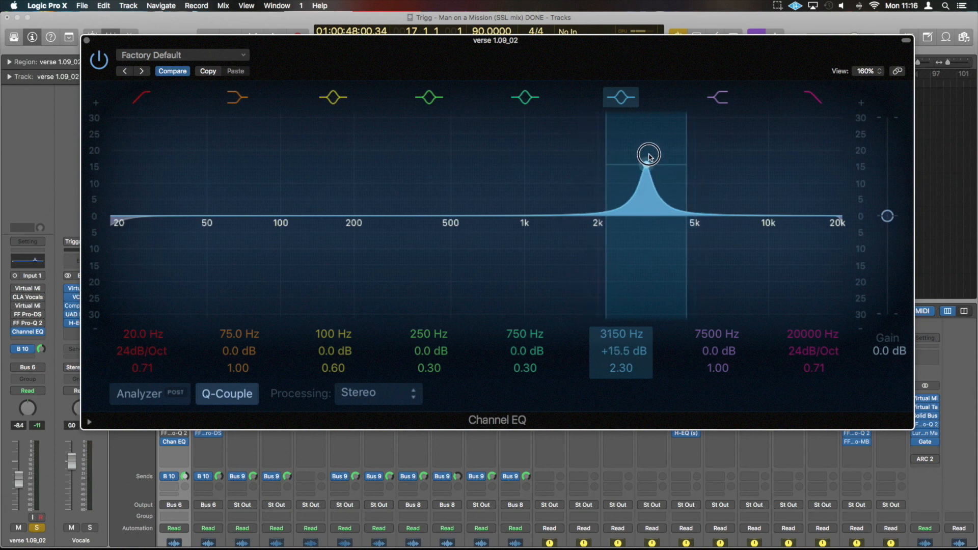
{"action": "left_click_drag", "start_coordinate": [649, 156], "coordinate": [676, 181]}
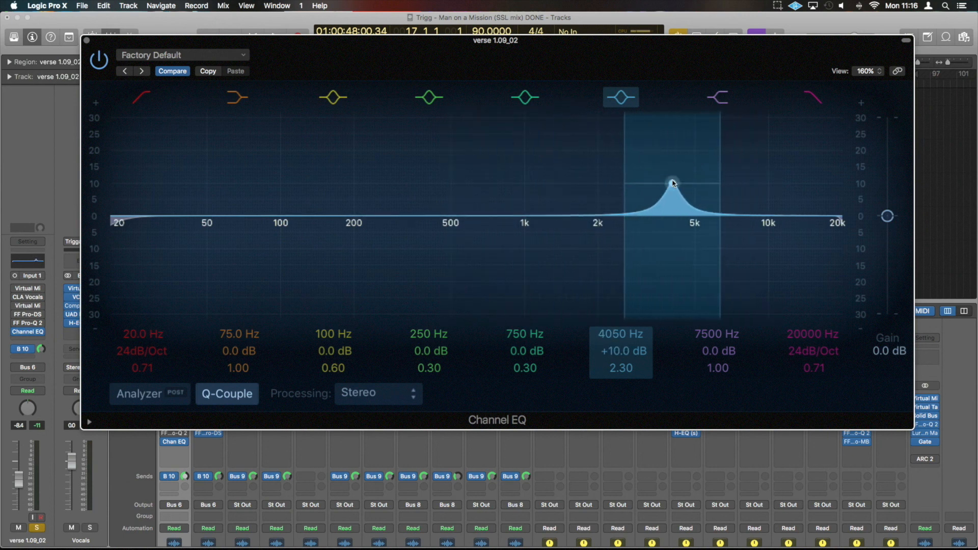
Step: Sweep the boosted bell band to about 3100 Hz during playback, then set its gain to about +11.5 dB
{"action": "key", "text": "space"}
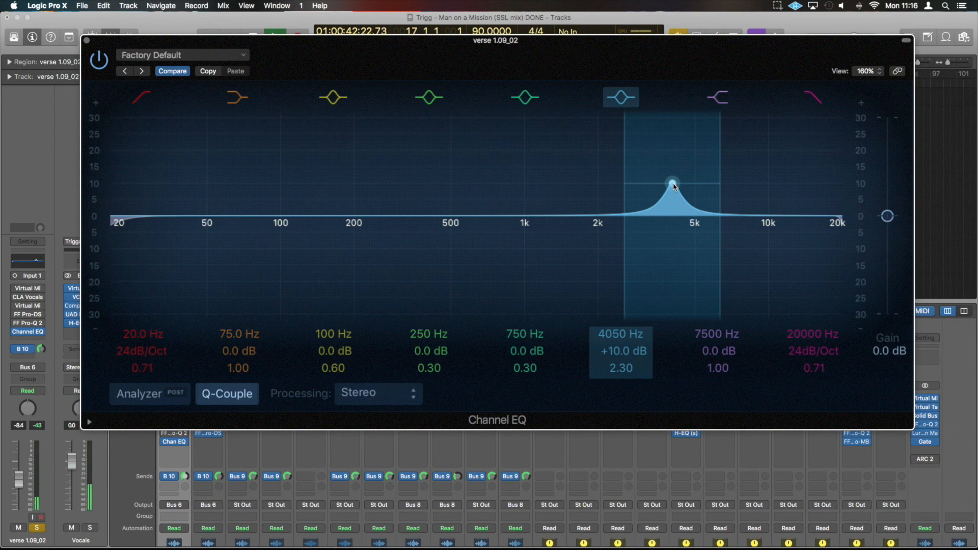
{"action": "left_click_drag", "start_coordinate": [673, 186], "coordinate": [645, 127]}
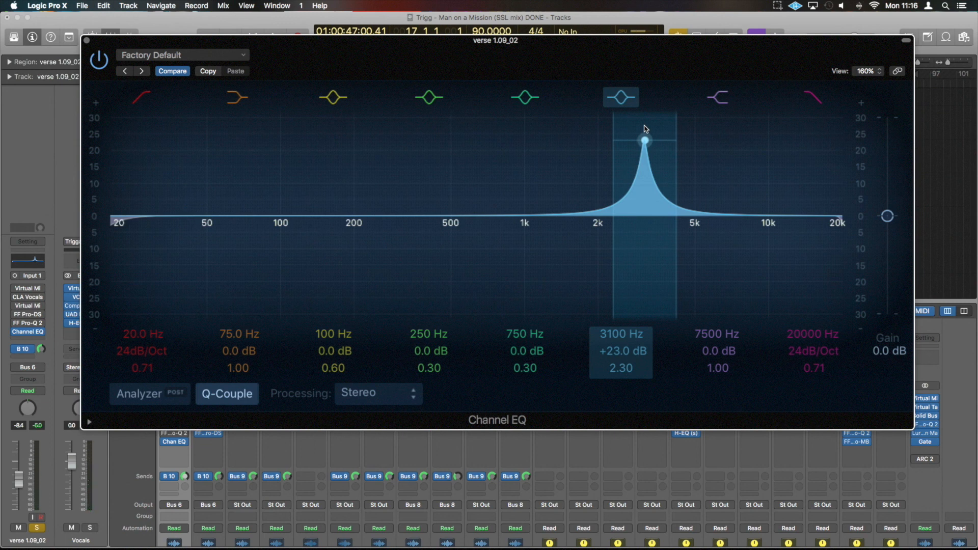
{"action": "key", "text": "space"}
{"action": "mouse_move", "coordinate": [618, 355]}
{"action": "left_mouse_down"}
{"action": "mouse_move", "coordinate": [619, 382]}
{"action": "mouse_move", "coordinate": [613, 349]}
{"action": "left_mouse_up"}
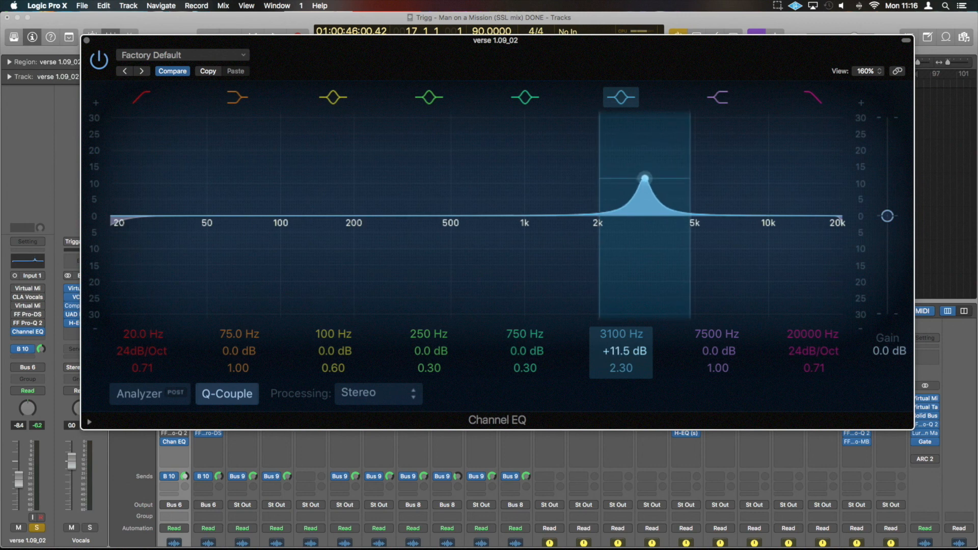
Step: Widen the 3100 Hz boost to a Q of 0.79 while the vocal plays
{"action": "key", "text": "space"}
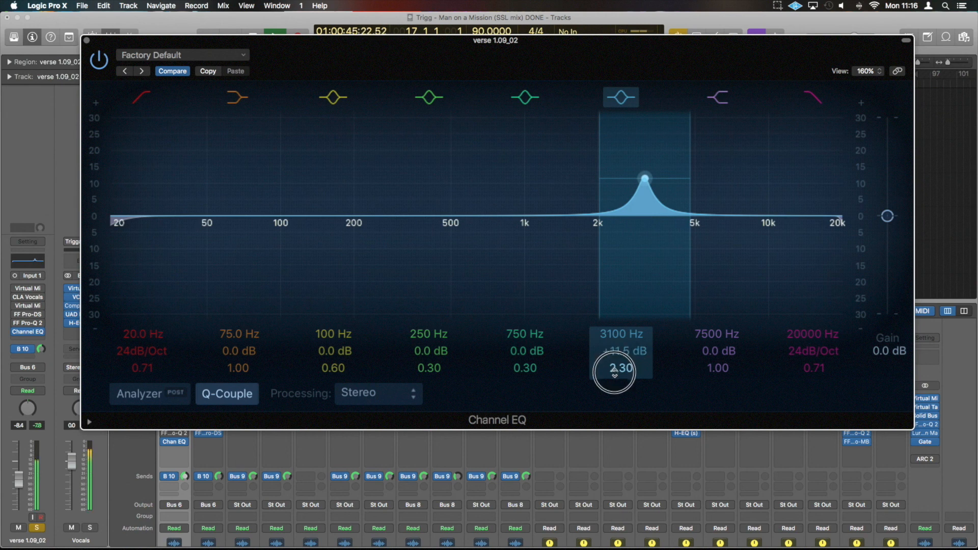
{"action": "left_click_drag", "start_coordinate": [618, 366], "coordinate": [618, 389]}
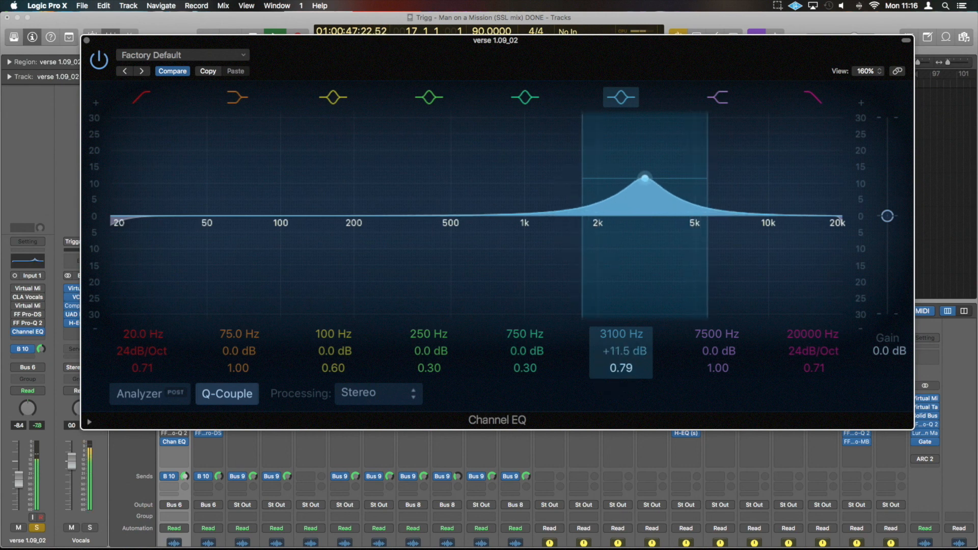
{"action": "key", "text": "space"}
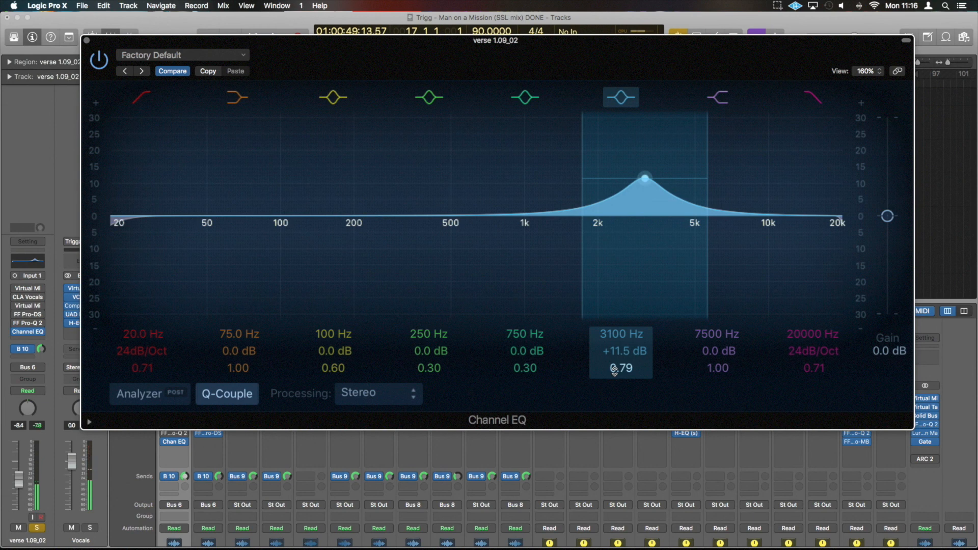
Step: Compare the playing vocal with the 3100 Hz boost bypassed and enabled
{"action": "key", "text": "space"}
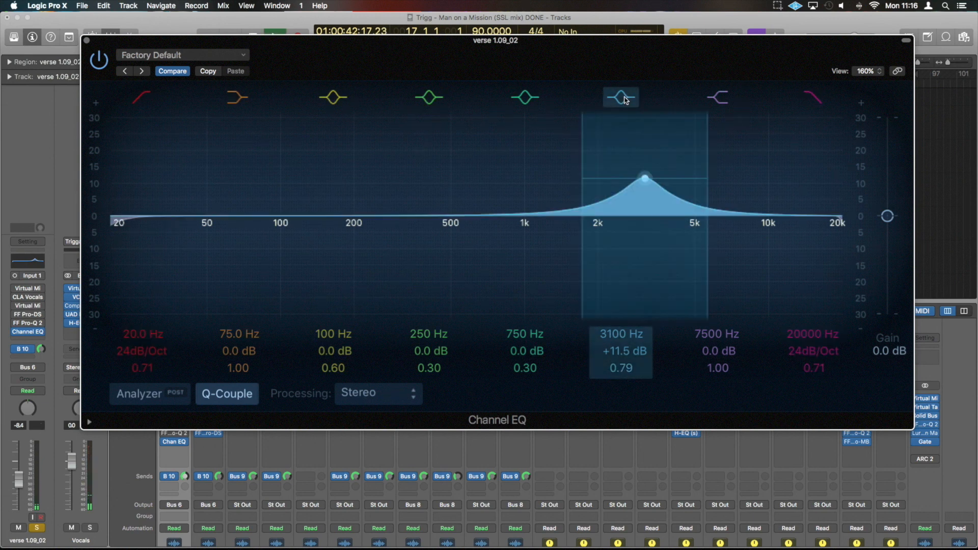
{"action": "left_click", "coordinate": [625, 98]}
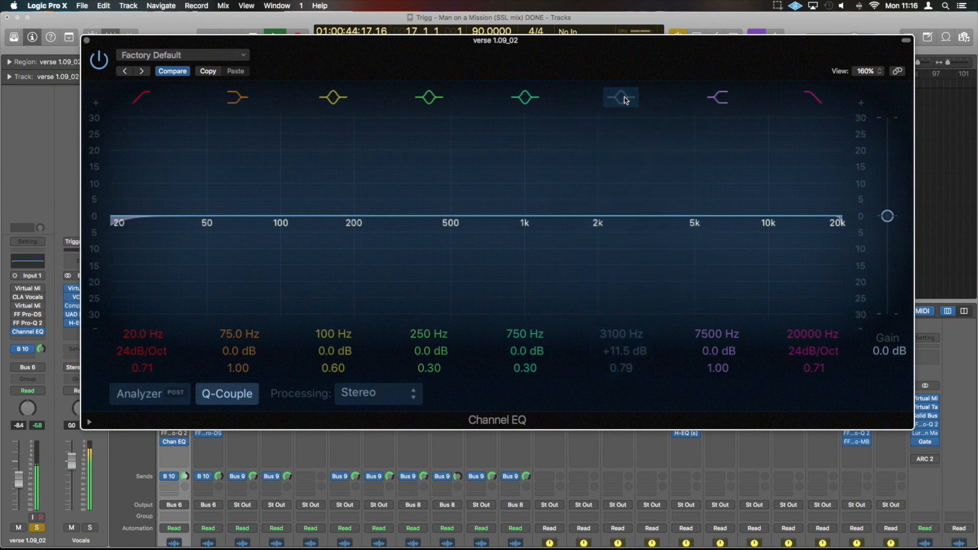
{"action": "left_click", "coordinate": [624, 98]}
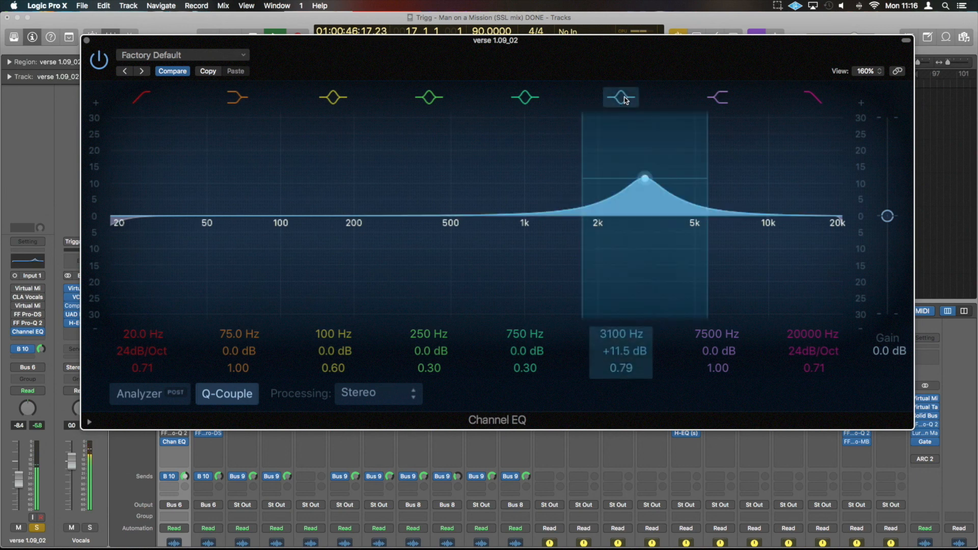
{"action": "left_click", "coordinate": [624, 98]}
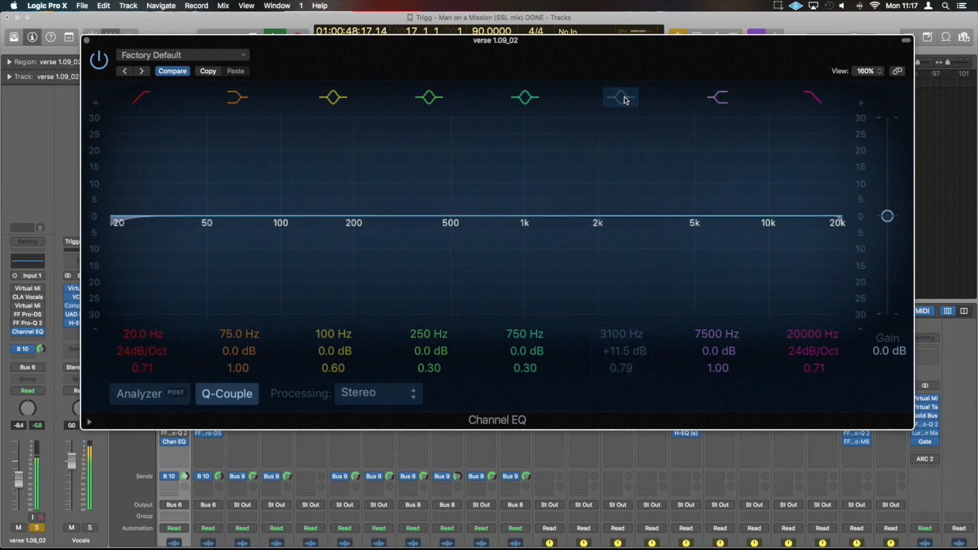
{"action": "left_click", "coordinate": [625, 98]}
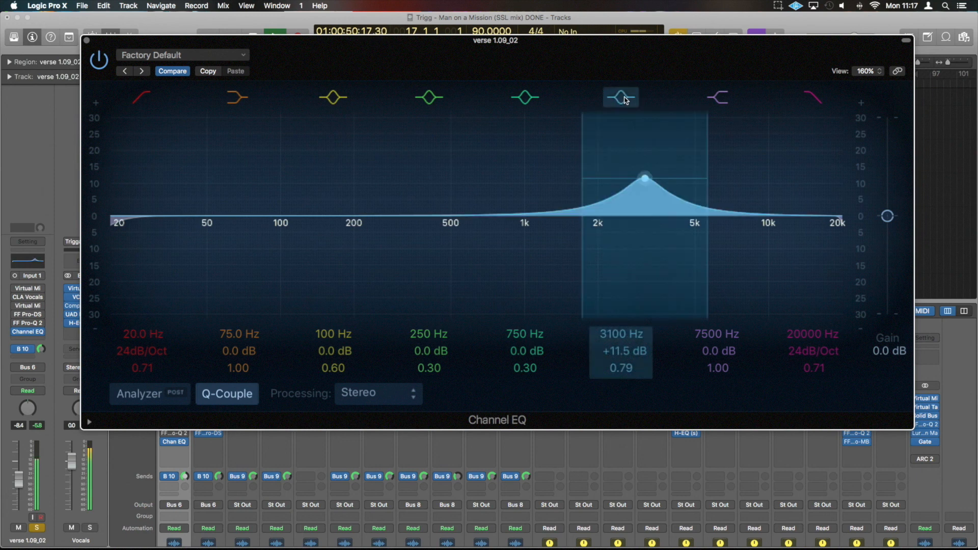
Step: Turn the 3100 Hz bell band into a 13 dB cut with a Q of 3.20 and compare it bypassed and enabled
{"action": "scroll", "coordinate": [626, 365], "scroll_direction": "up", "scroll_amount": 10}
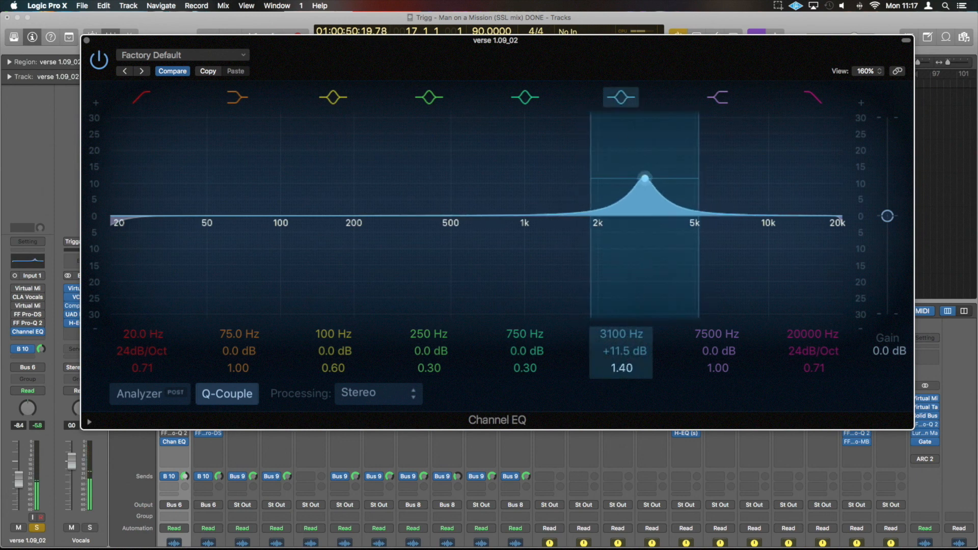
{"action": "left_click_drag", "start_coordinate": [620, 352], "coordinate": [620, 402]}
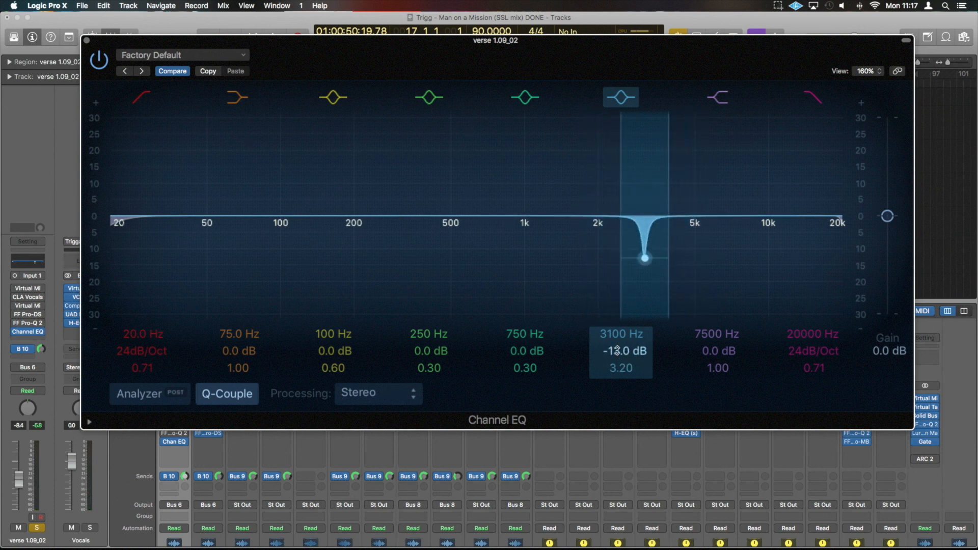
{"action": "left_click", "coordinate": [622, 98]}
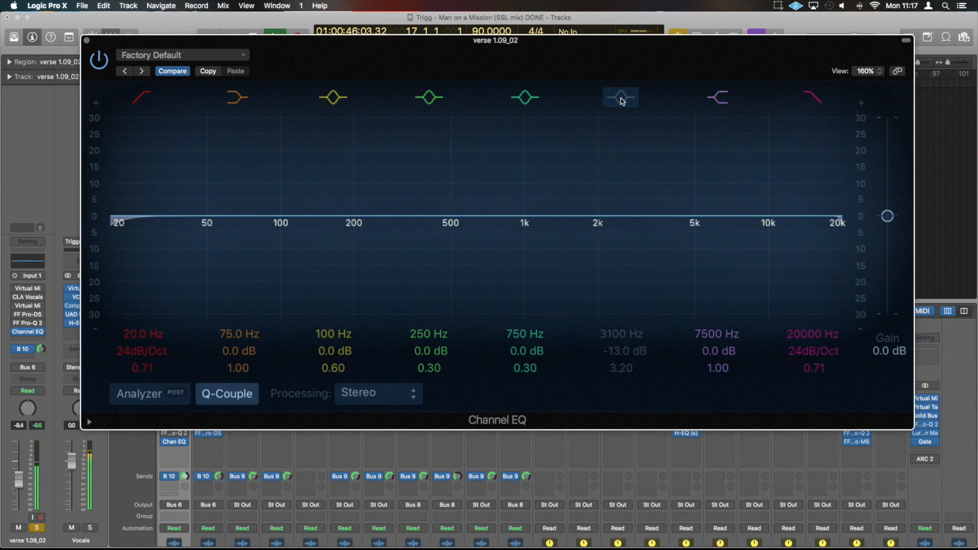
{"action": "left_click", "coordinate": [621, 97]}
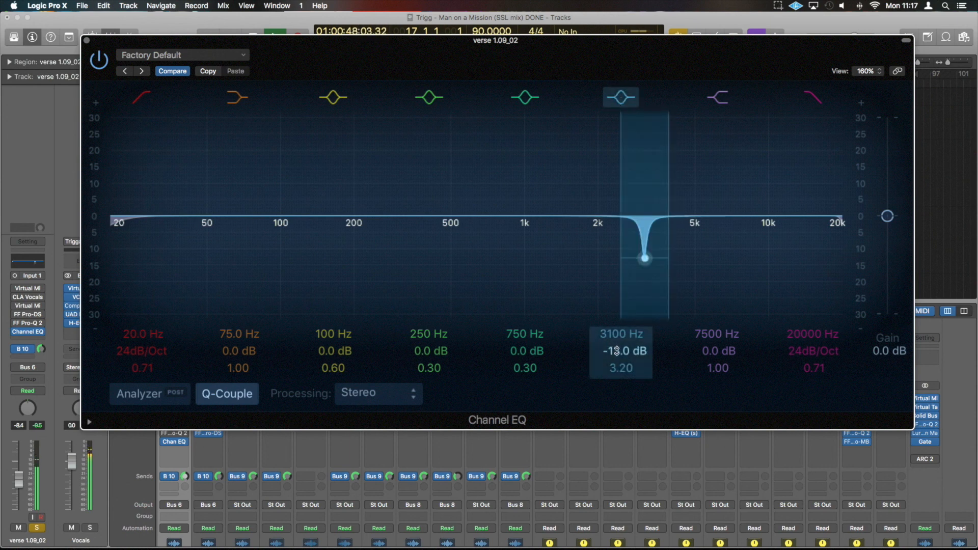
Step: Set the 3100 Hz band's gain to -7.5 dB and compare the vocal with the band off and on
{"action": "left_click_drag", "start_coordinate": [617, 351], "coordinate": [617, 334]}
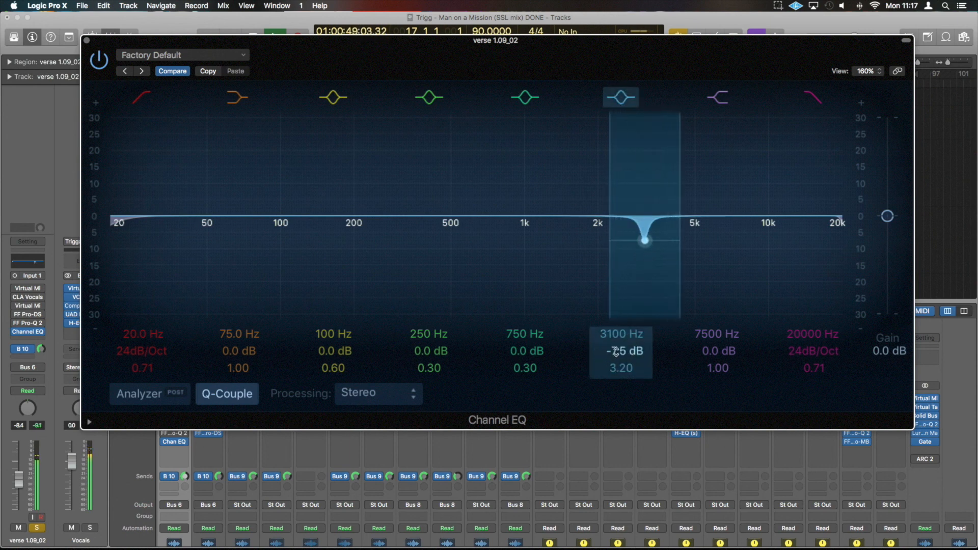
{"action": "left_click", "coordinate": [624, 99]}
{"action": "left_click", "coordinate": [624, 99]}
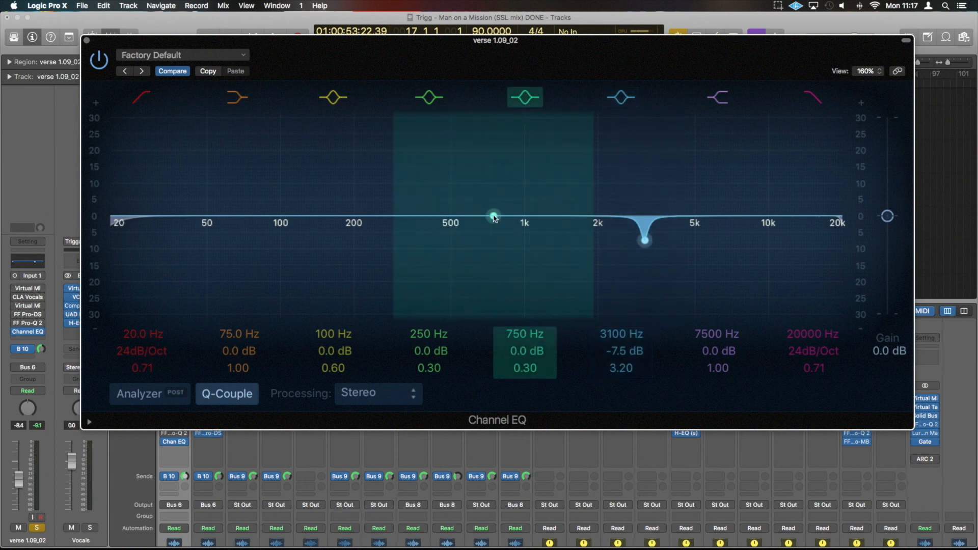
Step: Turn the 750 Hz bell band into a 17.5 dB boost at 1720 Hz with a Q of 2.00 during playback
{"action": "left_click_drag", "start_coordinate": [494, 218], "coordinate": [550, 173]}
{"action": "left_click_drag", "start_coordinate": [525, 368], "coordinate": [525, 339]}
{"action": "key", "text": "space"}
{"action": "left_click_drag", "start_coordinate": [550, 178], "coordinate": [583, 159]}
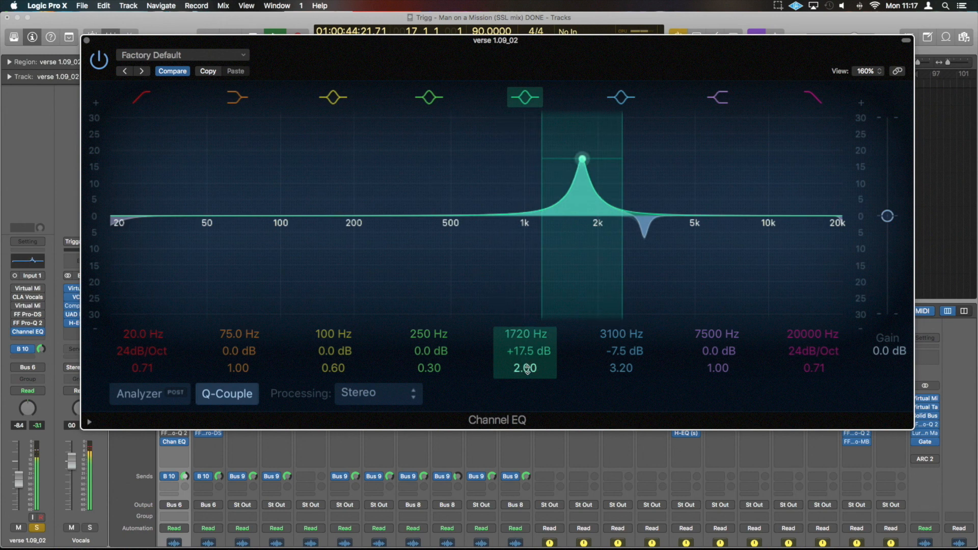
Step: Rework the 1720 Hz boost into a 4 dB cut at 420 Hz with a Q of 0.93, comparing it bypassed and enabled
{"action": "left_click_drag", "start_coordinate": [528, 369], "coordinate": [527, 379]}
{"action": "left_click_drag", "start_coordinate": [583, 159], "coordinate": [420, 126]}
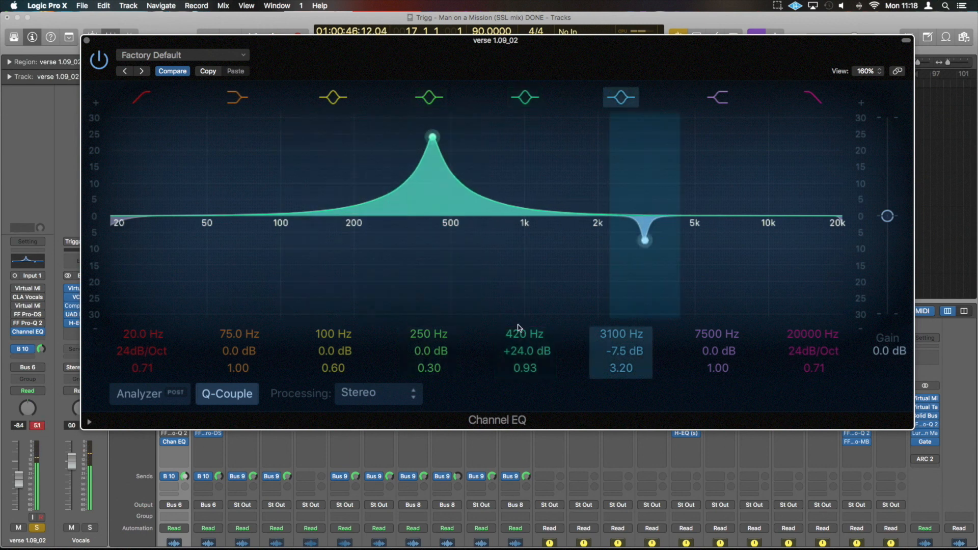
{"action": "left_click_drag", "start_coordinate": [517, 351], "coordinate": [518, 382]}
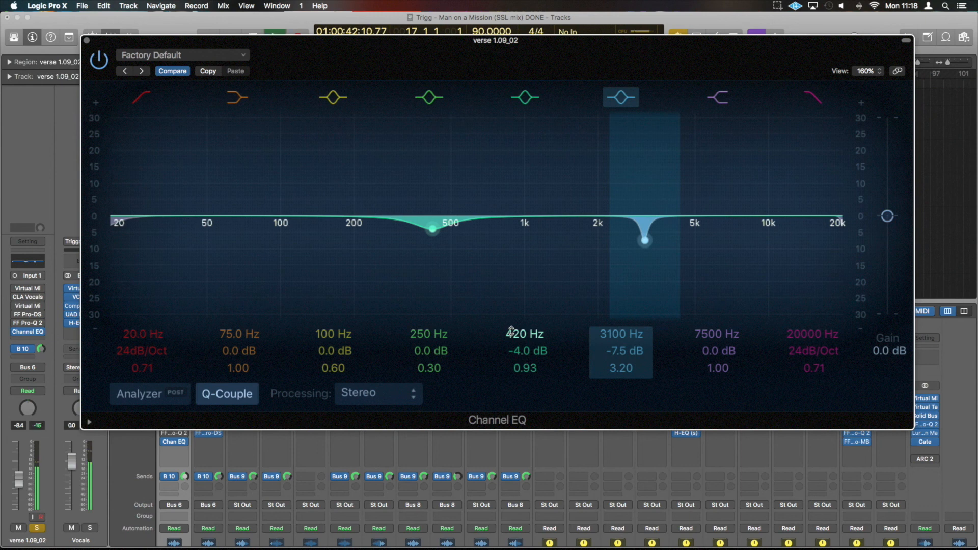
{"action": "left_click", "coordinate": [527, 100]}
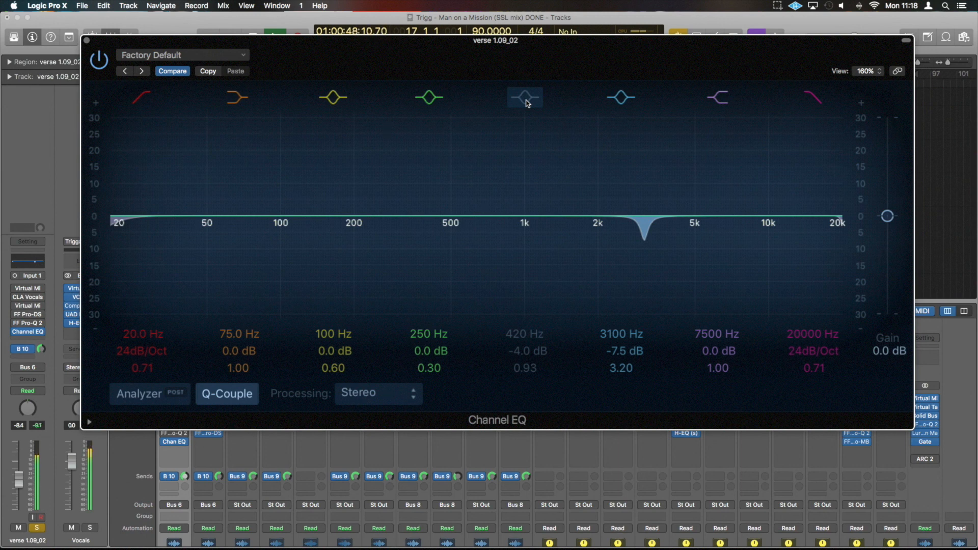
{"action": "left_click", "coordinate": [527, 100]}
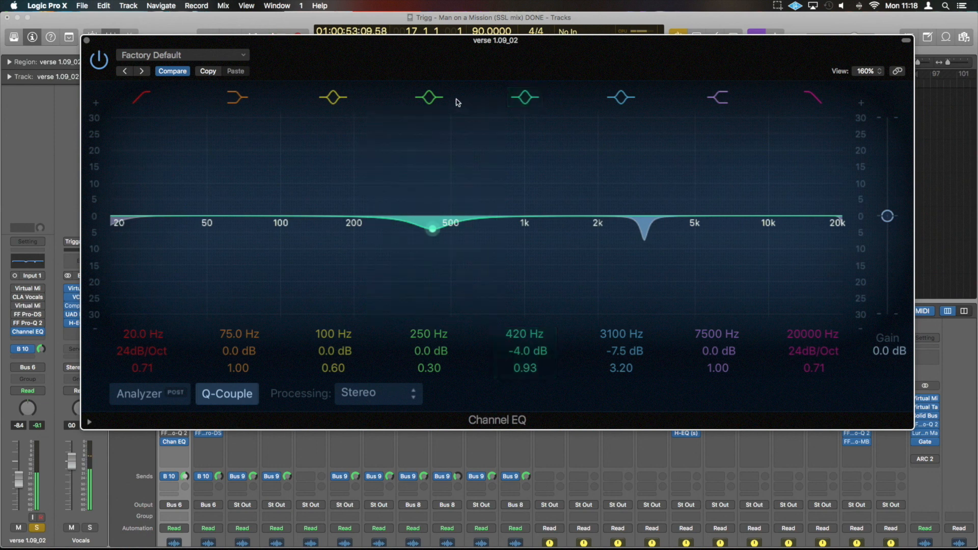
Step: Move the 250 Hz bell band to 90 Hz with a 4.5 dB boost and a Q of 0.71
{"action": "left_click_drag", "start_coordinate": [377, 219], "coordinate": [269, 201]}
{"action": "left_click", "coordinate": [428, 367]}
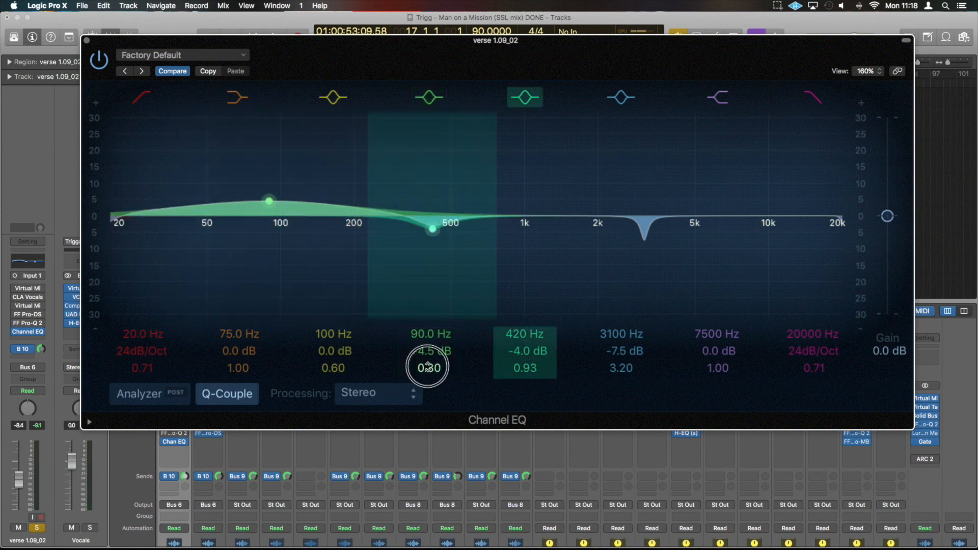
{"action": "left_click_drag", "start_coordinate": [428, 367], "coordinate": [452, 352]}
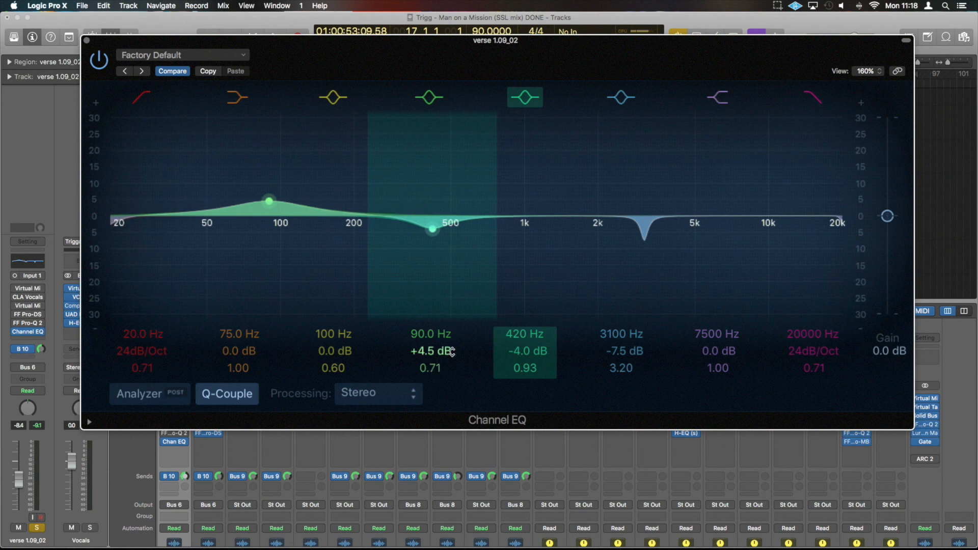
Step: Shift the 90 Hz boost to 144 Hz at +6.5 dB with a Q of 0.60 during playback, comparing it off and on
{"action": "key", "text": "space"}
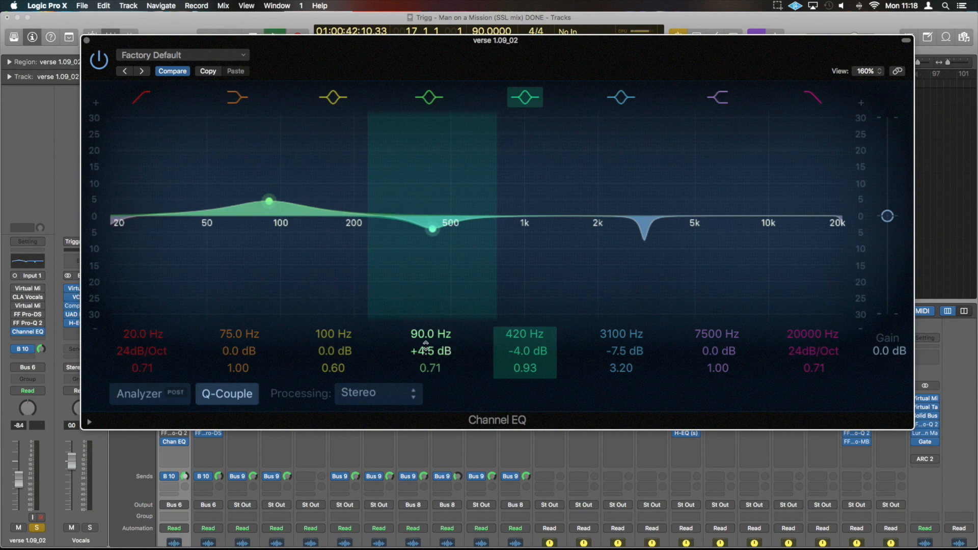
{"action": "left_click", "coordinate": [281, 216]}
{"action": "left_click_drag", "start_coordinate": [269, 201], "coordinate": [322, 194]}
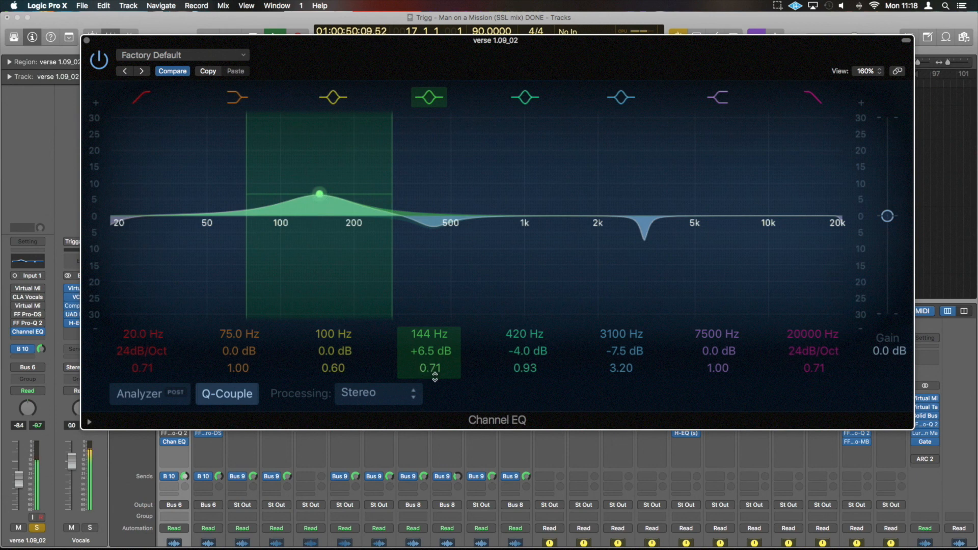
{"action": "left_click_drag", "start_coordinate": [431, 372], "coordinate": [431, 377]}
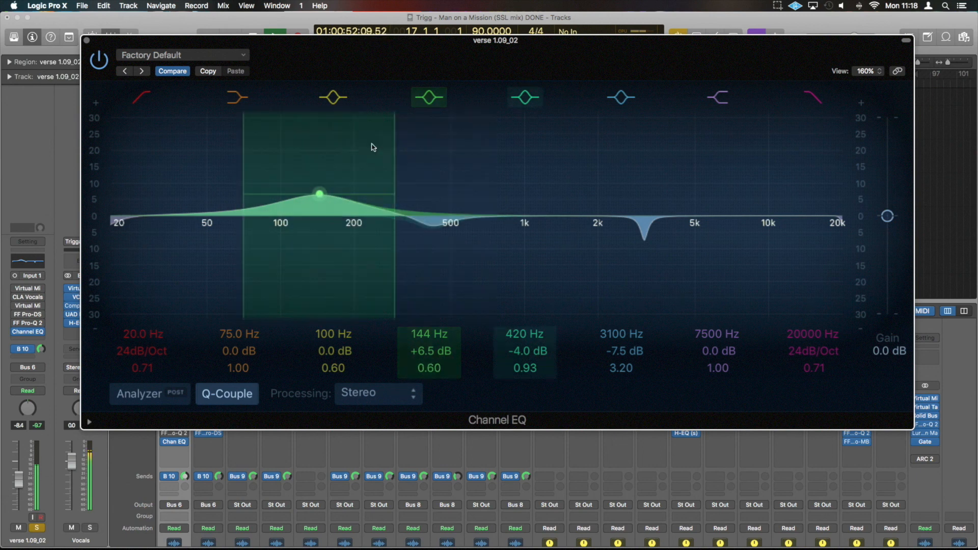
{"action": "left_click", "coordinate": [431, 97]}
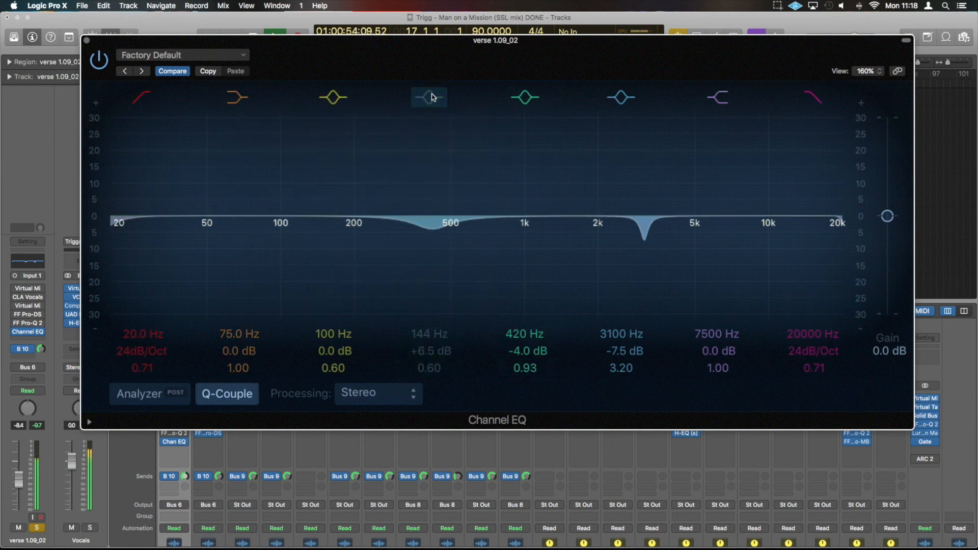
{"action": "left_click", "coordinate": [431, 97]}
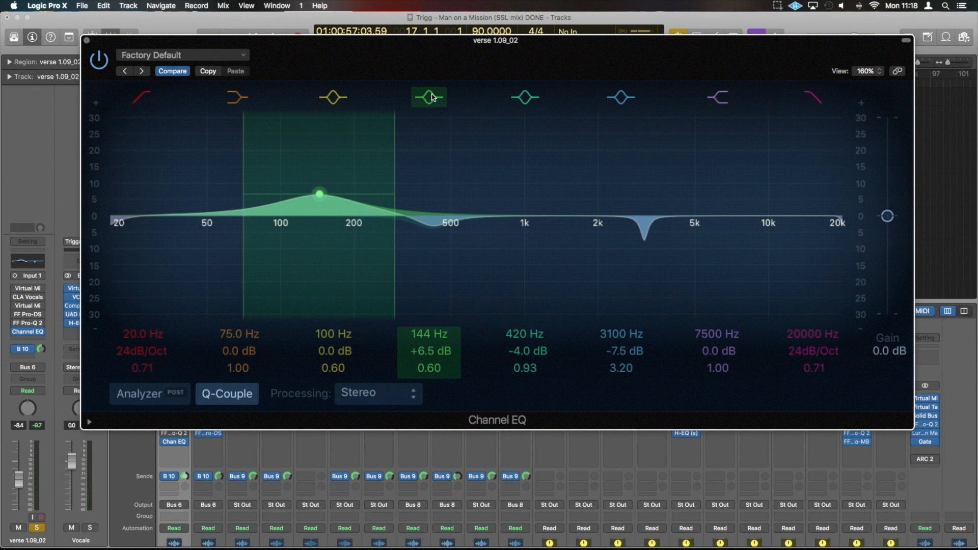
{"action": "key", "text": "space"}
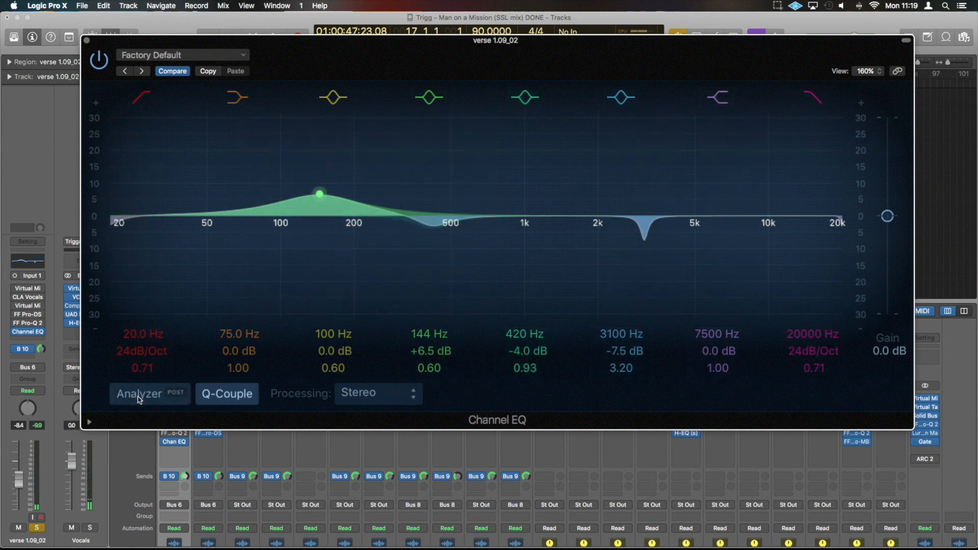
Step: Turn on the Analyzer and play the vocal to examine its frequency spectrum
{"action": "left_click", "coordinate": [138, 399]}
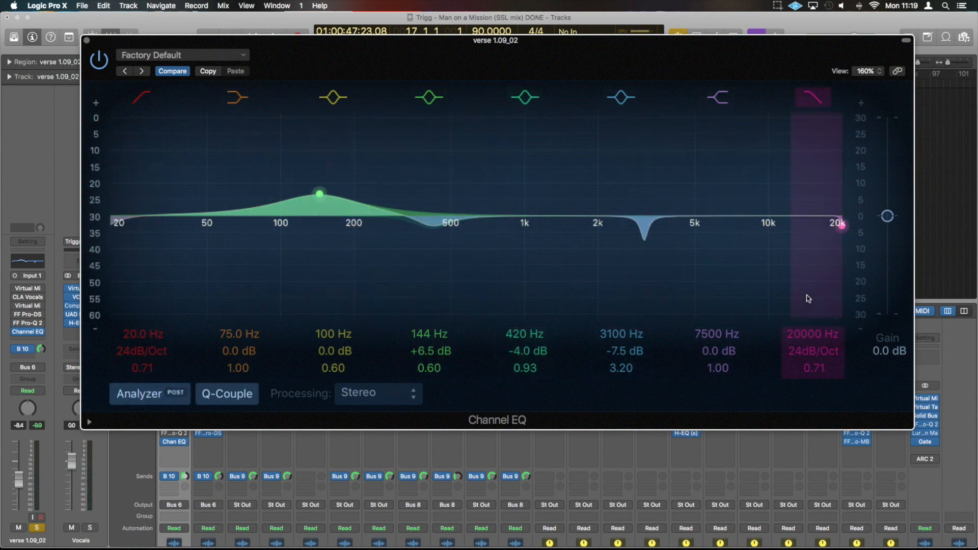
{"action": "key", "text": "space"}
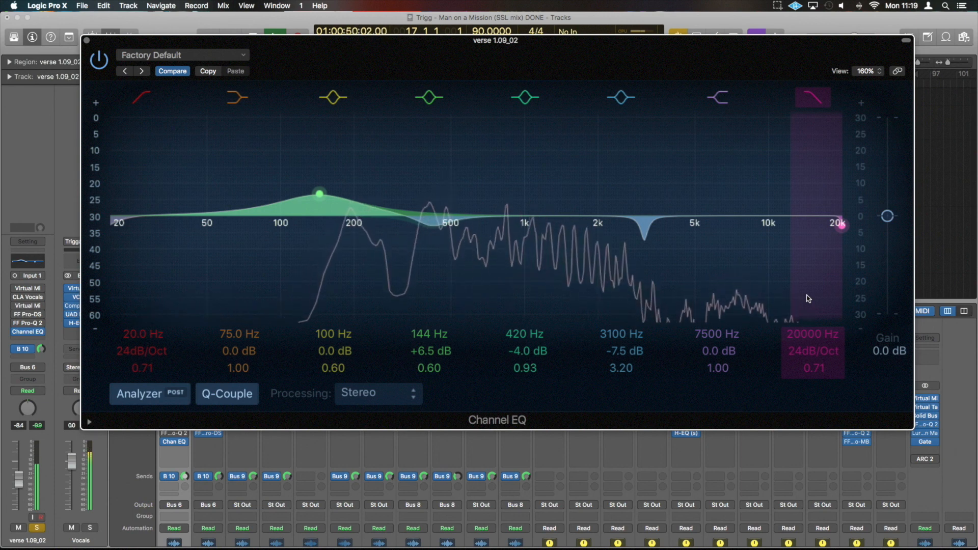
{"action": "key", "text": "space"}
{"action": "key", "text": "space"}
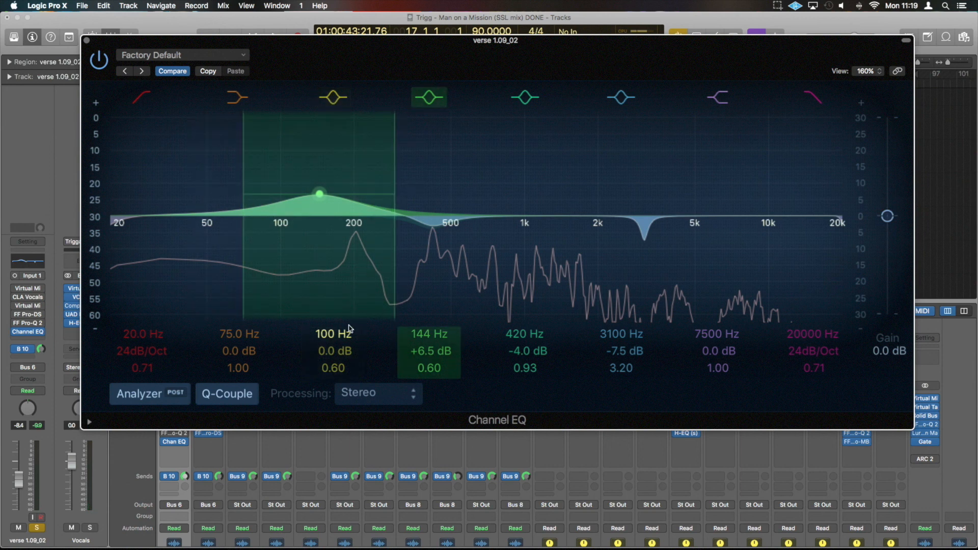
Step: Move the 100 Hz bell band to 4400 Hz with a test boost, and turn it into a 3 dB cut with a Q of 1.40
{"action": "left_click_drag", "start_coordinate": [334, 334], "coordinate": [333, 304]}
{"action": "left_click_drag", "start_coordinate": [607, 216], "coordinate": [687, 176]}
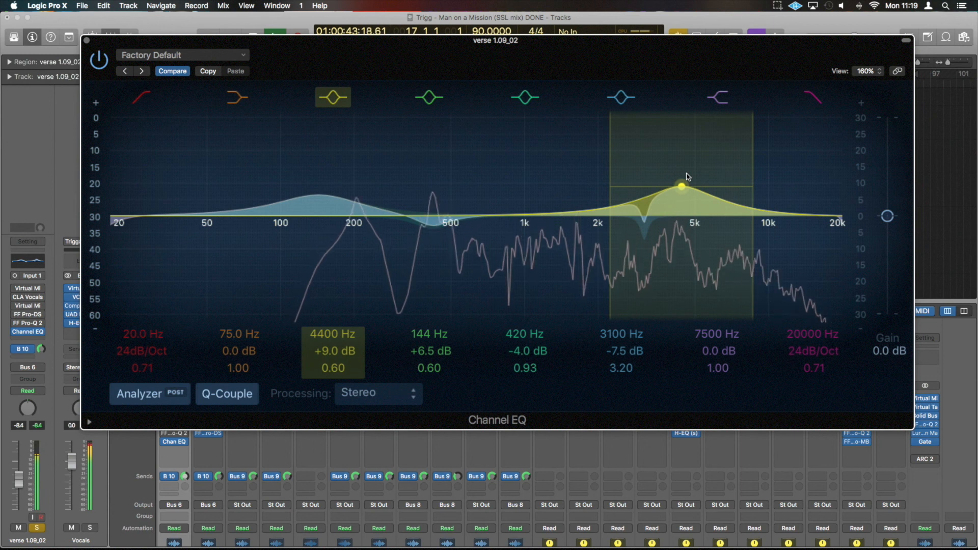
{"action": "left_click_drag", "start_coordinate": [681, 192], "coordinate": [683, 243]}
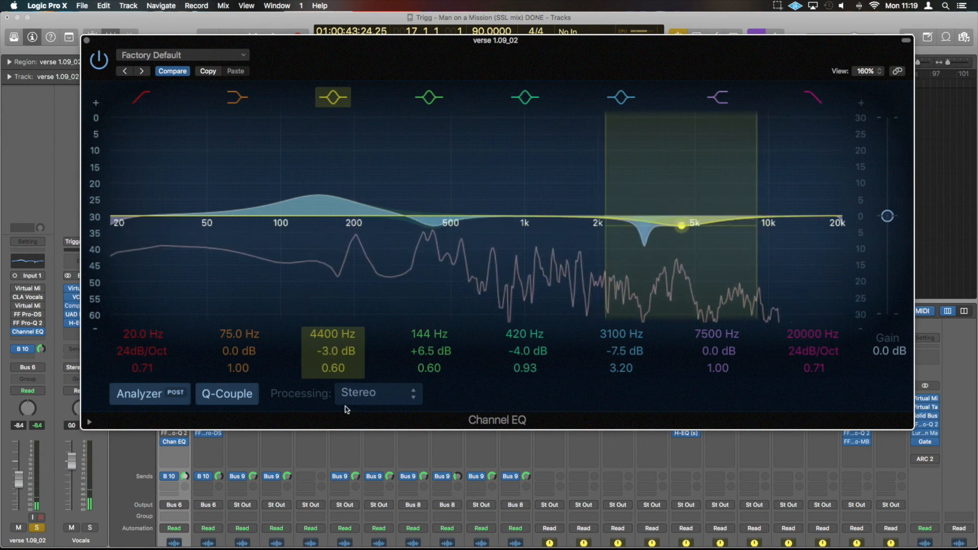
{"action": "mouse_move", "coordinate": [332, 369]}
{"action": "left_mouse_down"}
{"action": "mouse_move", "coordinate": [332, 354]}
{"action": "mouse_move", "coordinate": [332, 368]}
{"action": "left_mouse_up"}
Step: Play the vocal and compare it with the 4400 Hz cut bypassed and enabled
{"action": "key", "text": "space"}
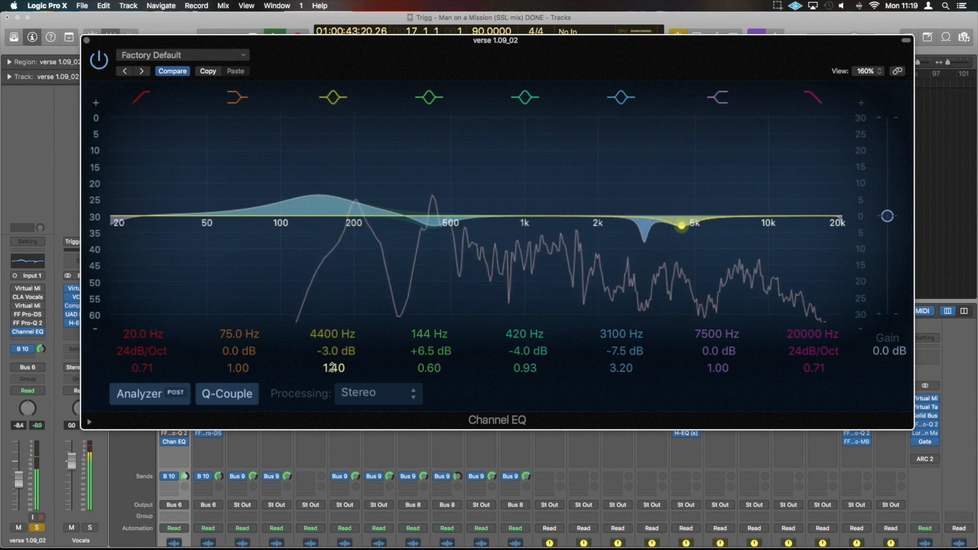
{"action": "left_click", "coordinate": [327, 95]}
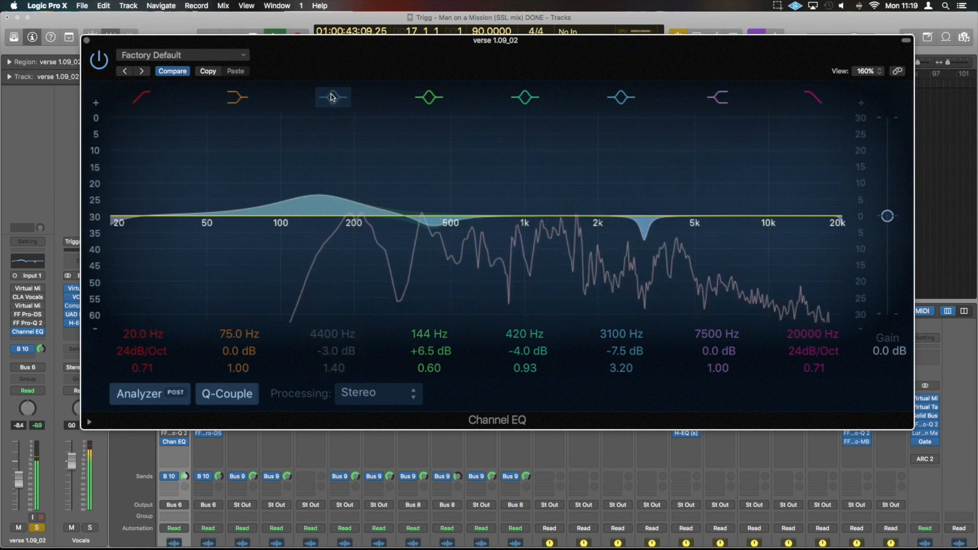
{"action": "left_click", "coordinate": [331, 97]}
{"action": "key", "text": "space"}
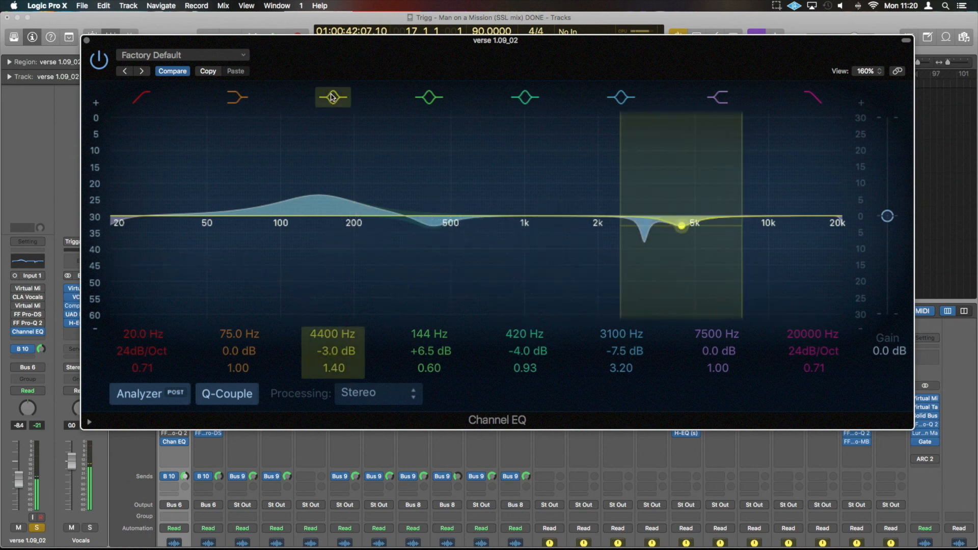
Step: Raise the low-cut filter's frequency to 53 Hz while playing the vocal, keeping the 24 dB/Oct slope
{"action": "key", "text": "space"}
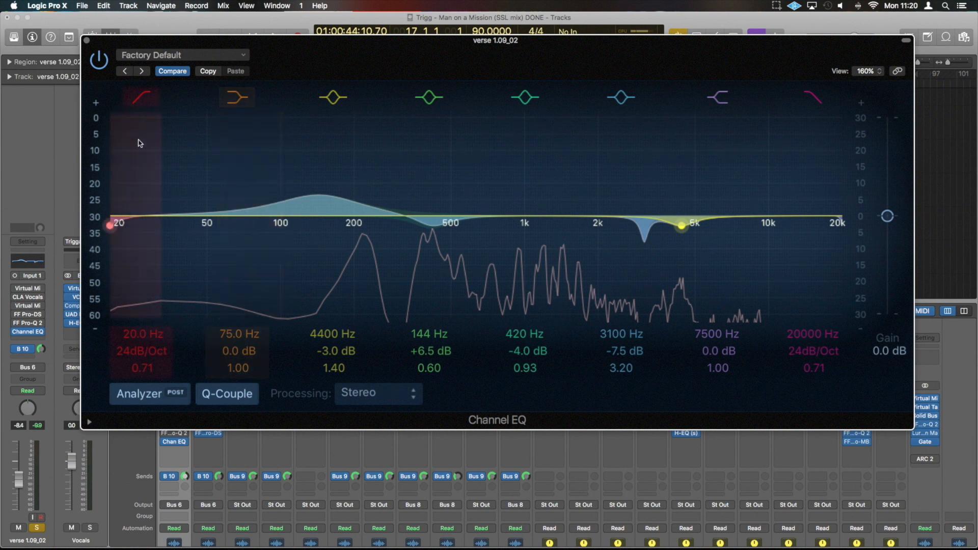
{"action": "left_click", "coordinate": [138, 100]}
{"action": "left_click", "coordinate": [138, 100]}
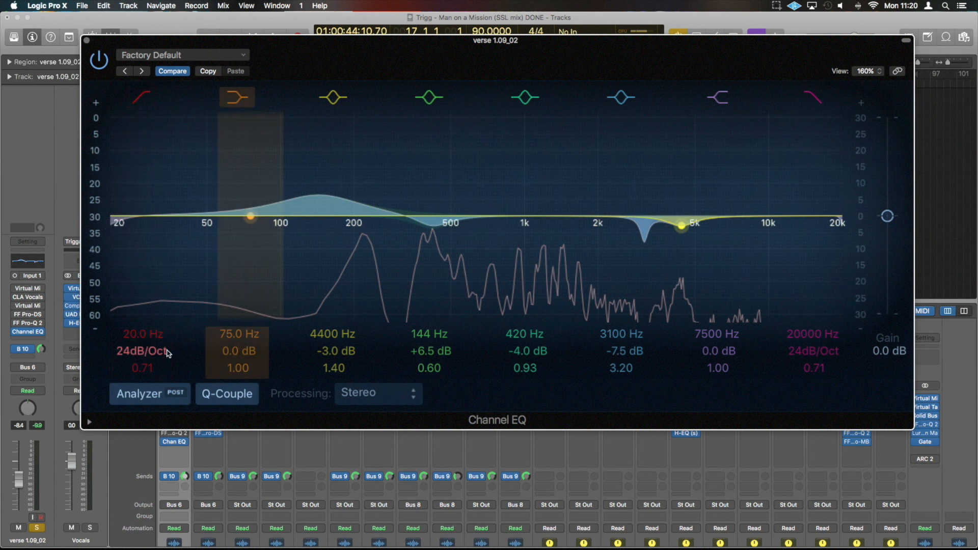
{"action": "key", "text": "space"}
{"action": "left_click_drag", "start_coordinate": [143, 343], "coordinate": [126, 335]}
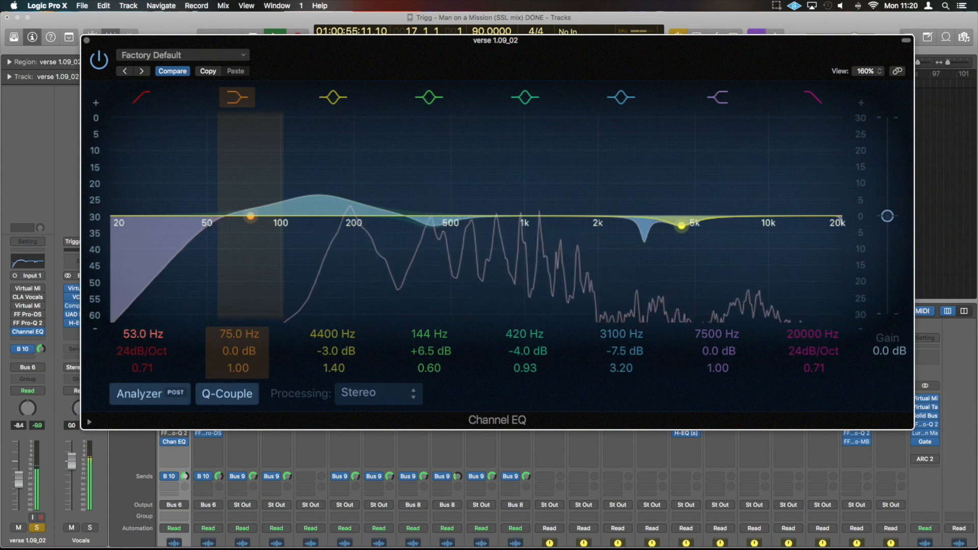
{"action": "key", "text": "space"}
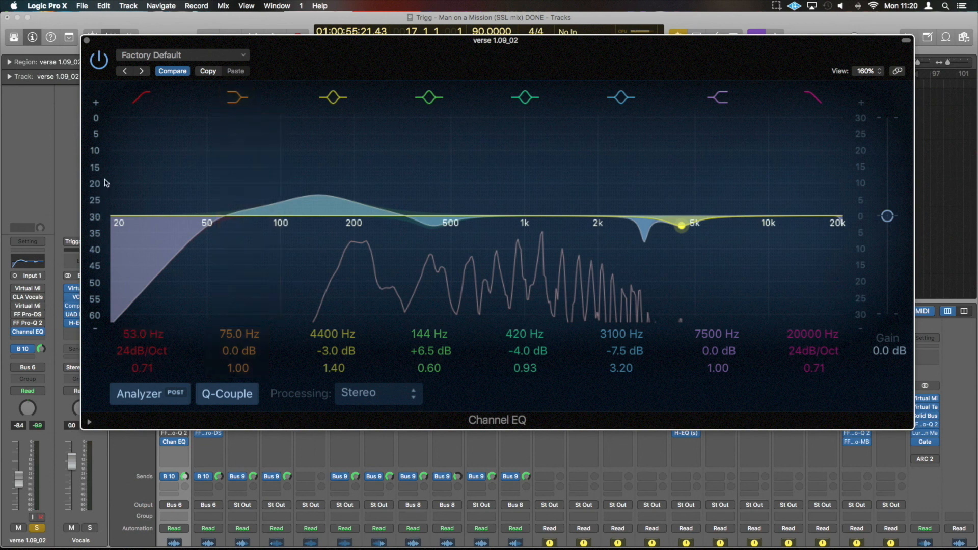
Step: Play the soloed vocal and compare it repeatedly with the whole Channel EQ bypassed and enabled
{"action": "key", "text": "space"}
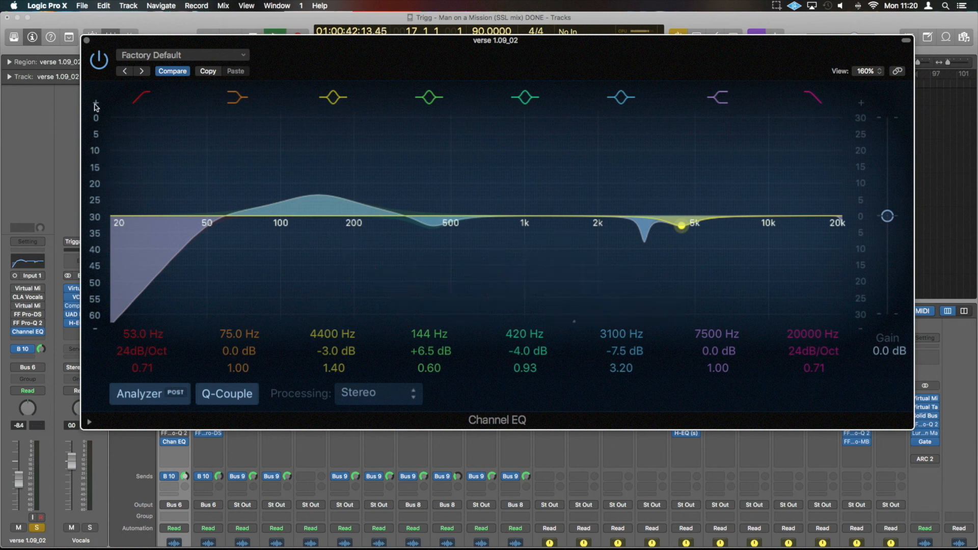
{"action": "left_click", "coordinate": [99, 60]}
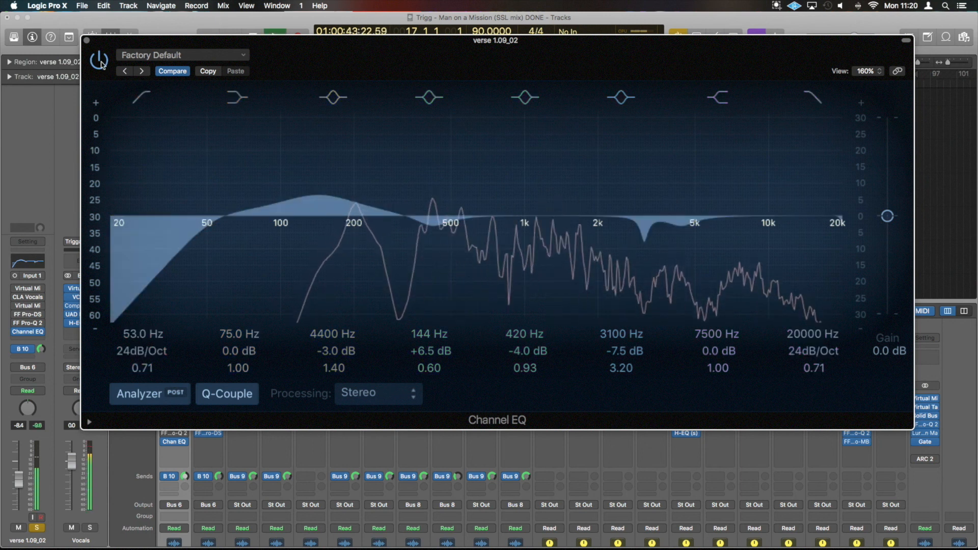
{"action": "left_click", "coordinate": [101, 63]}
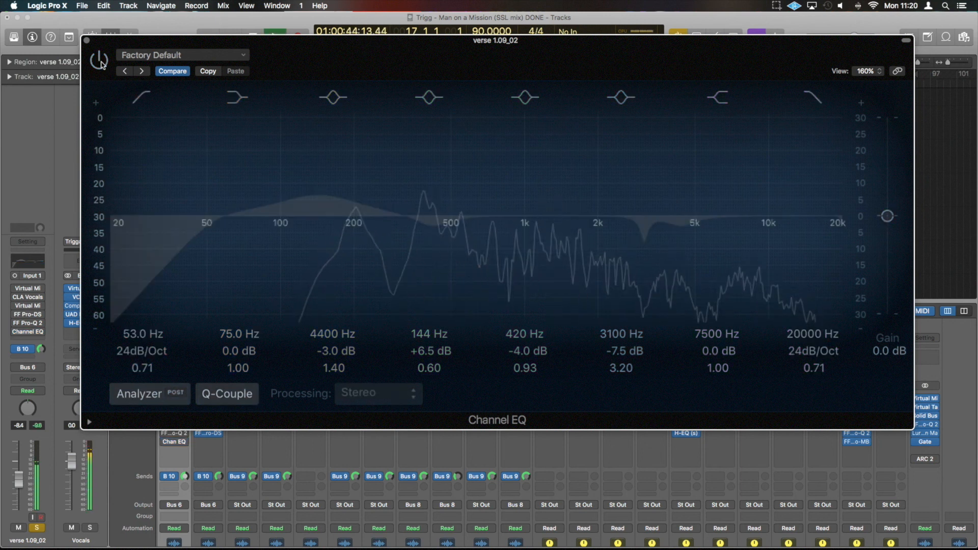
{"action": "left_click", "coordinate": [102, 62]}
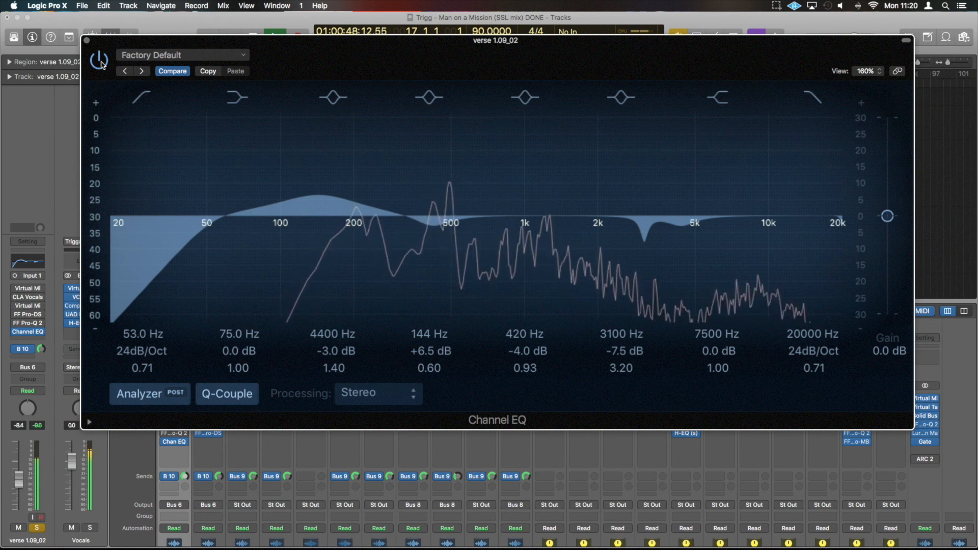
{"action": "left_click", "coordinate": [102, 62]}
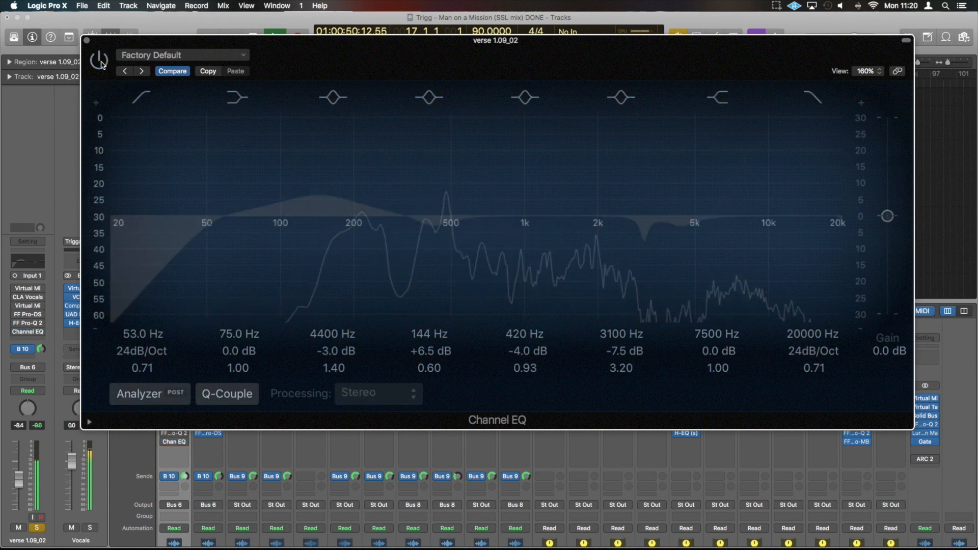
{"action": "left_click", "coordinate": [101, 63]}
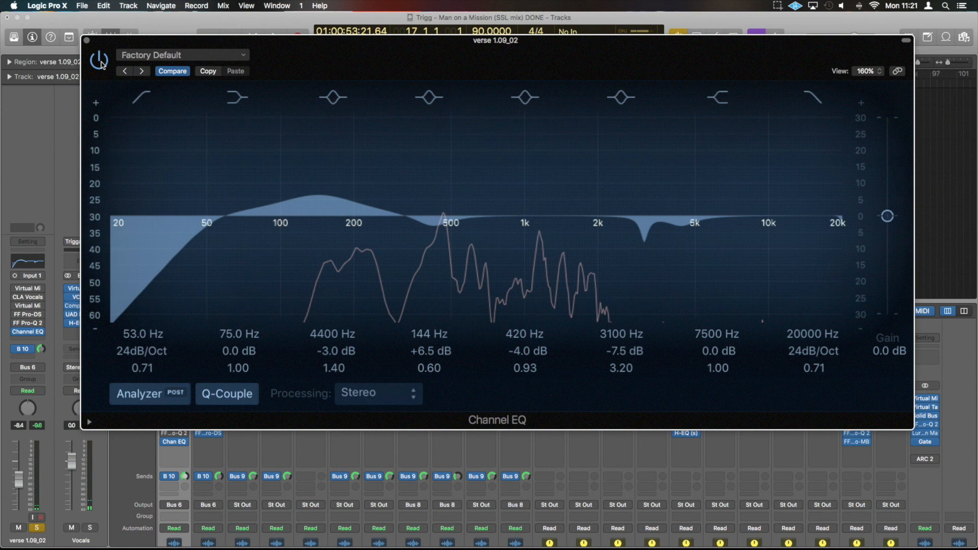
Step: Unsolo the verse vocal track and compare the Channel EQ bypassed and enabled while the full mix plays
{"action": "left_click", "coordinate": [36, 531]}
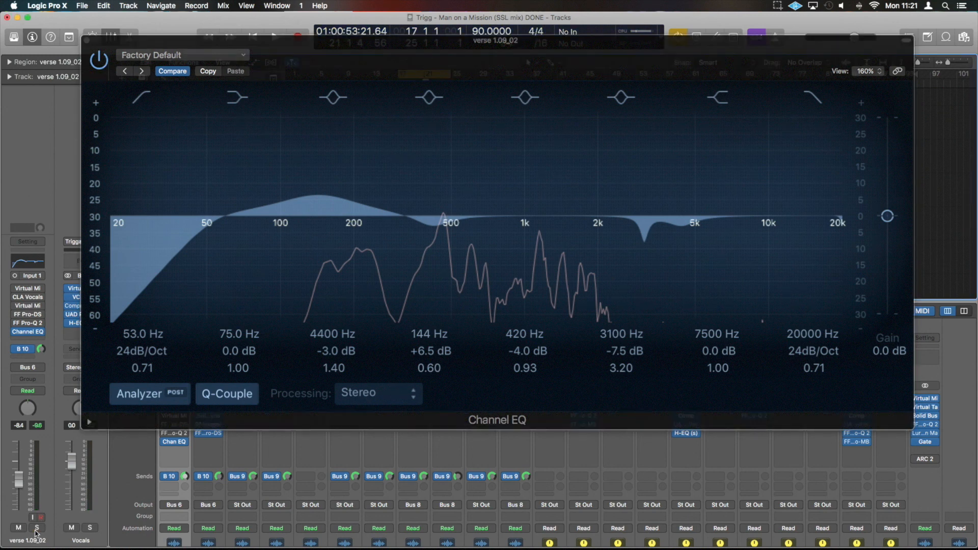
{"action": "key", "text": "space"}
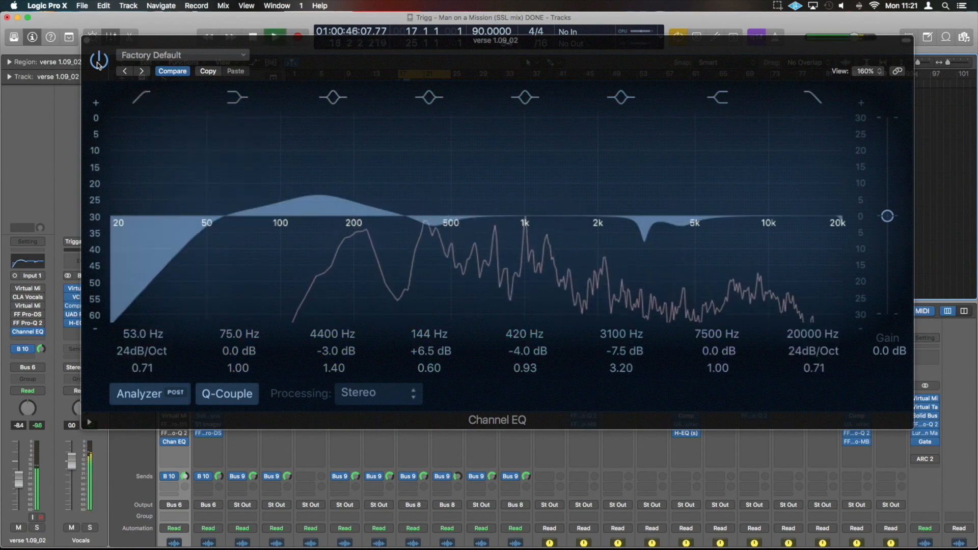
{"action": "left_click", "coordinate": [97, 61]}
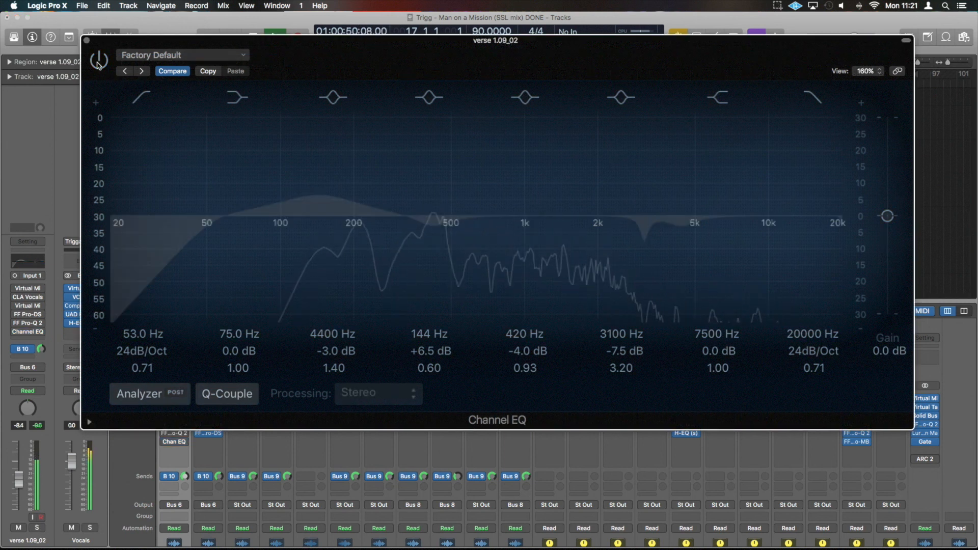
{"action": "left_click", "coordinate": [98, 62]}
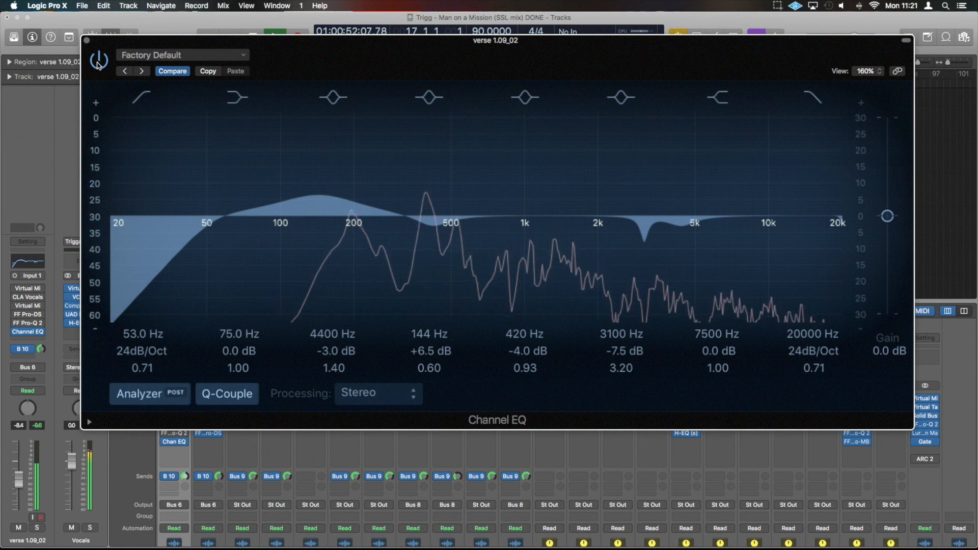